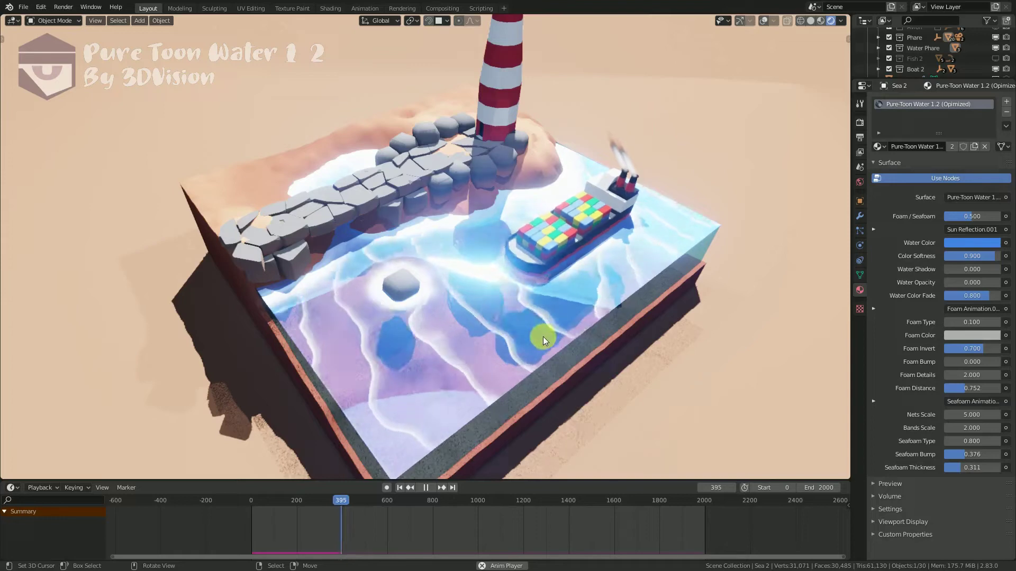
Orbit around the lighthouse diorama and drop Seafoam Type to 0.700.
{"action": "mouse_move", "coordinate": [516, 320]}
{"action": "middle_mouse_down"}
{"action": "mouse_move", "coordinate": [548, 348]}
{"action": "mouse_move", "coordinate": [525, 351]}
{"action": "mouse_move", "coordinate": [536, 370]}
{"action": "mouse_move", "coordinate": [456, 315]}
{"action": "middle_mouse_up"}
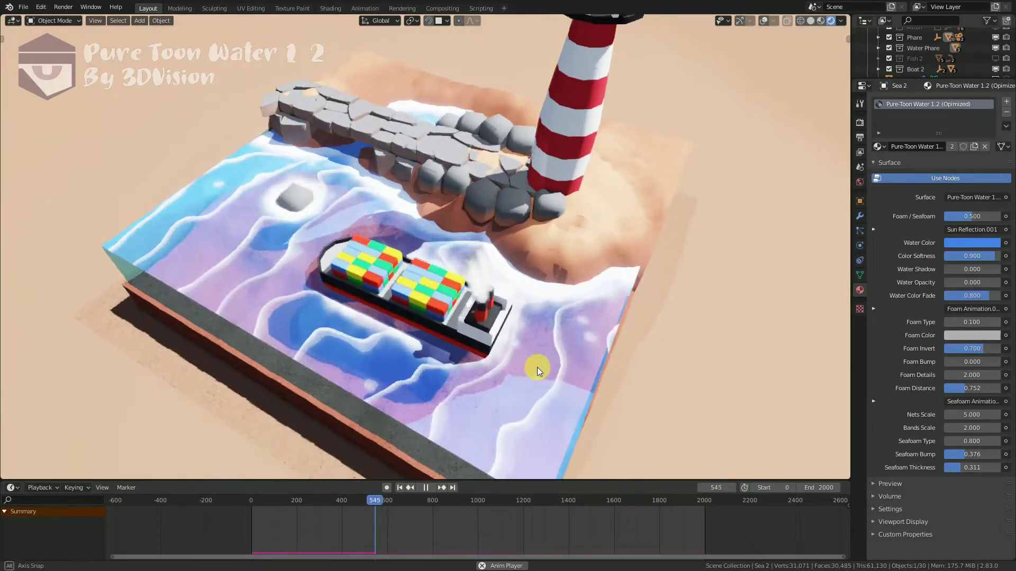
{"action": "middle_click_drag", "start_coordinate": [537, 367], "coordinate": [507, 367]}
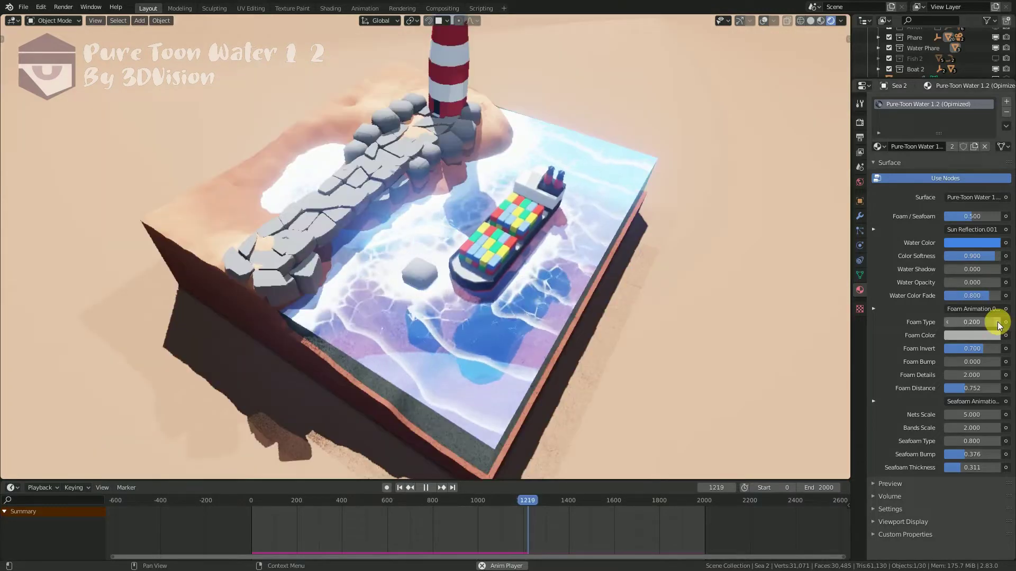
{"action": "mouse_move", "coordinate": [824, 303]}
{"action": "middle_mouse_down"}
{"action": "mouse_move", "coordinate": [609, 305]}
{"action": "mouse_move", "coordinate": [652, 302]}
{"action": "mouse_move", "coordinate": [645, 288]}
{"action": "mouse_move", "coordinate": [555, 284]}
{"action": "mouse_move", "coordinate": [552, 302]}
{"action": "mouse_move", "coordinate": [655, 312]}
{"action": "mouse_move", "coordinate": [723, 291]}
{"action": "mouse_move", "coordinate": [710, 318]}
{"action": "mouse_move", "coordinate": [566, 309]}
{"action": "middle_mouse_up"}
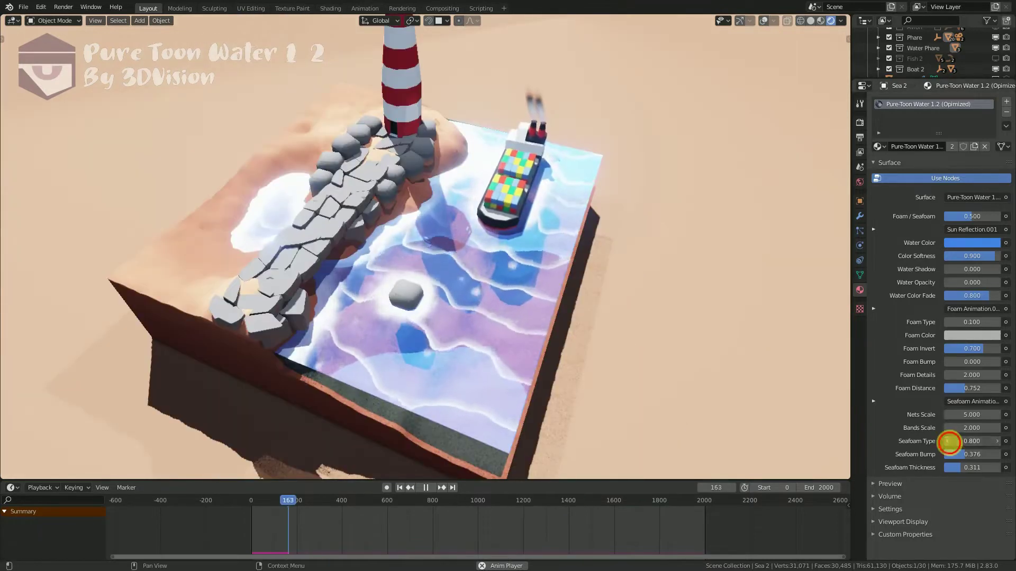
{"action": "left_click", "coordinate": [949, 442]}
Bring Water Color Fade down to 0.488 and Seafoam Type to 0.500 for bluer, wavy-foam water.
{"action": "middle_click_drag", "start_coordinate": [688, 321], "coordinate": [661, 325]}
{"action": "mouse_move", "coordinate": [972, 296]}
{"action": "left_mouse_down"}
{"action": "mouse_move", "coordinate": [957, 296]}
{"action": "mouse_move", "coordinate": [985, 296]}
{"action": "left_mouse_up"}
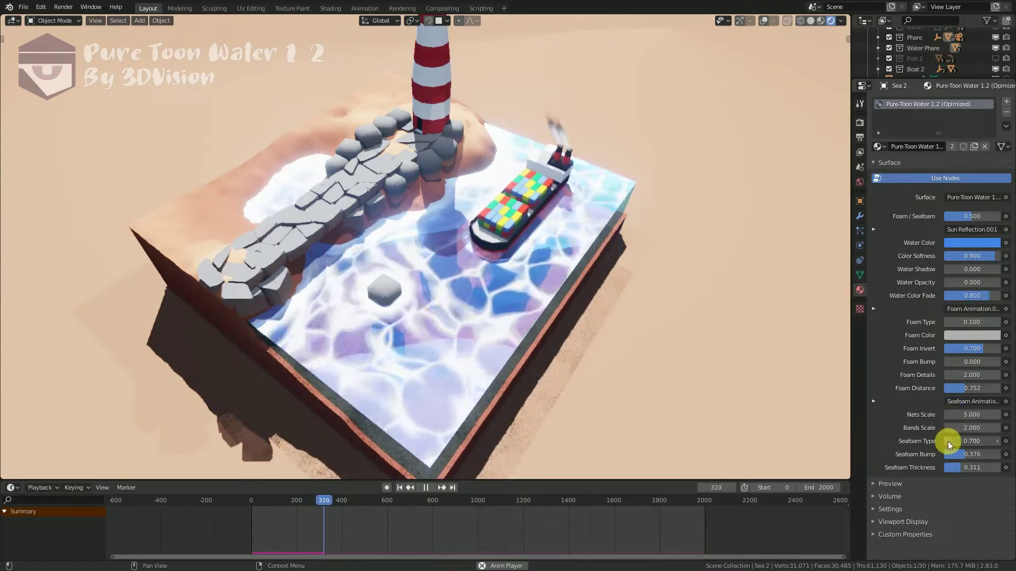
{"action": "left_click_drag", "start_coordinate": [948, 441], "coordinate": [942, 441]}
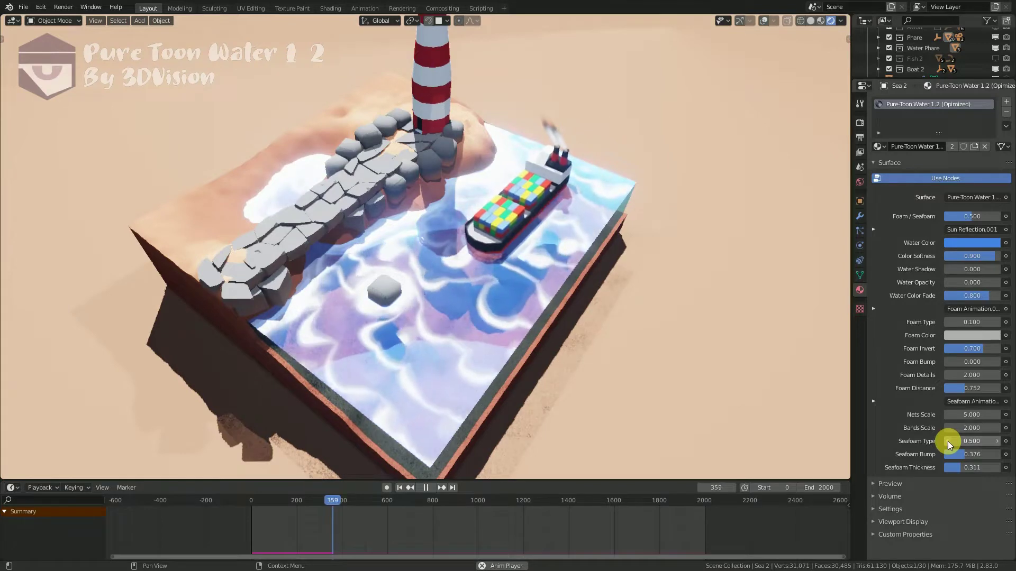
{"action": "middle_click_drag", "start_coordinate": [609, 303], "coordinate": [583, 306]}
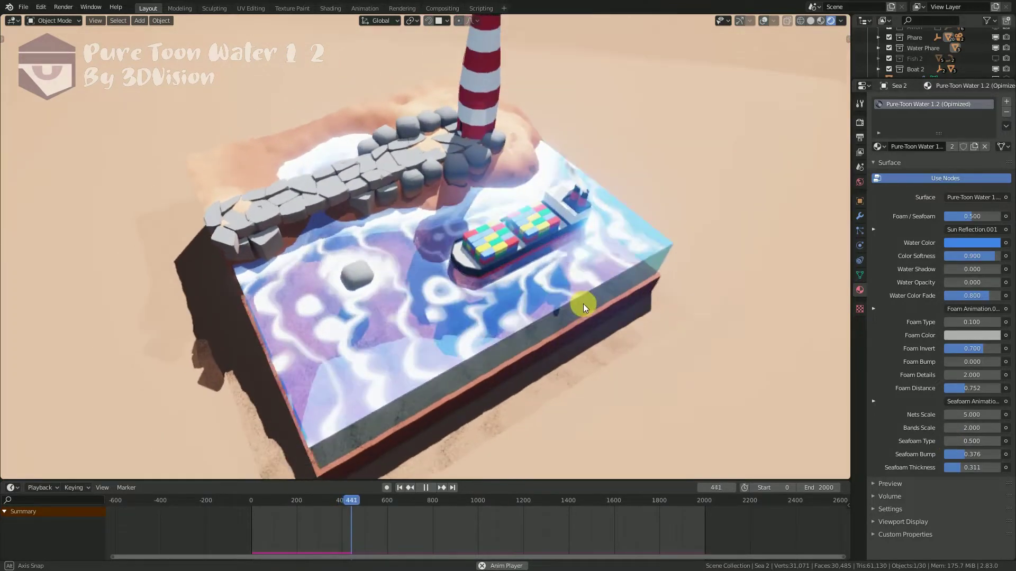
{"action": "left_click_drag", "start_coordinate": [980, 295], "coordinate": [968, 296]}
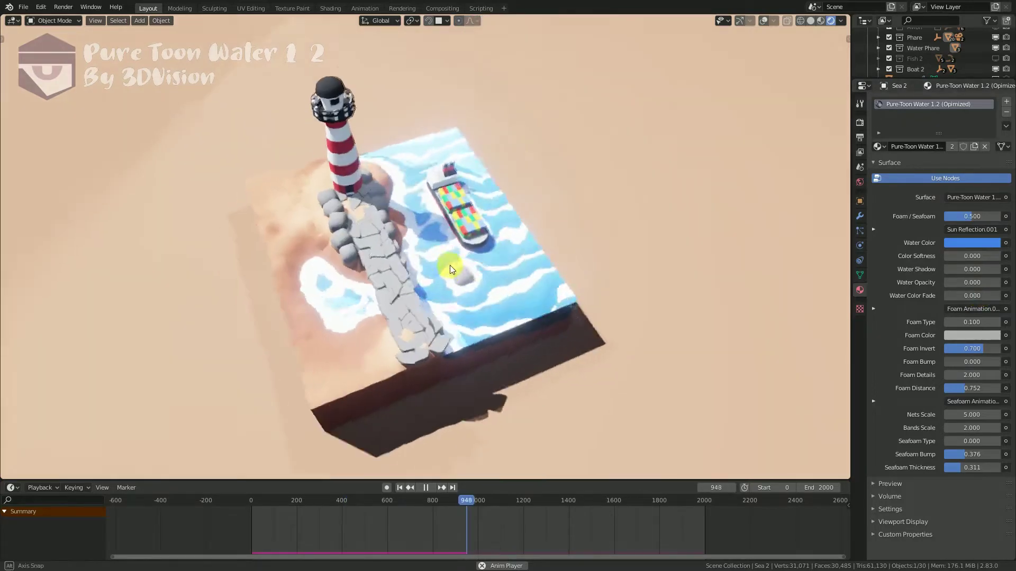
{"action": "middle_click_drag", "start_coordinate": [450, 265], "coordinate": [503, 269]}
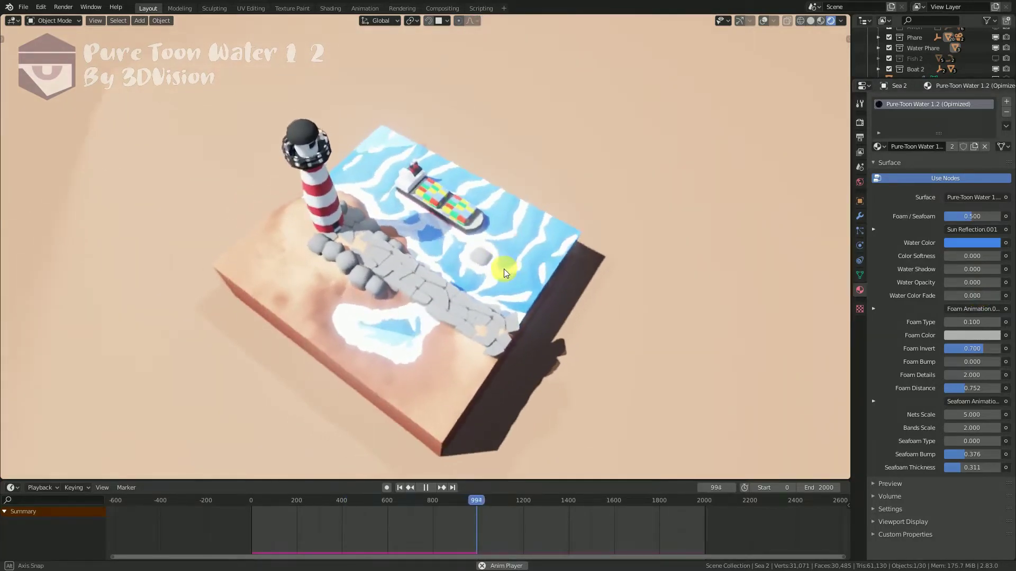
Step Seafoam Type up through 0.100–0.500 and zoom in on the water.
{"action": "left_click", "coordinate": [997, 442]}
{"action": "left_click", "coordinate": [996, 442]}
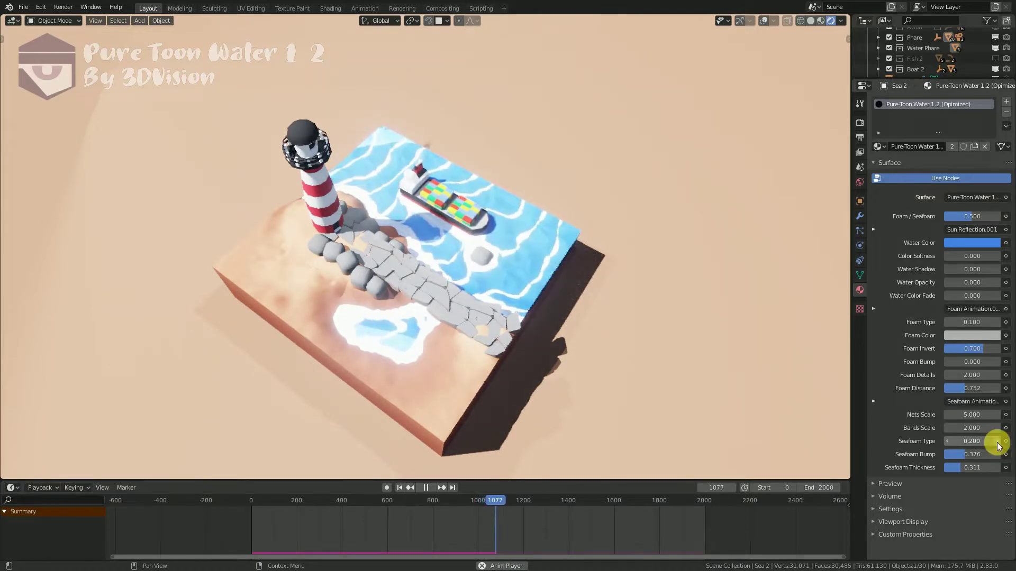
{"action": "left_click", "coordinate": [997, 442]}
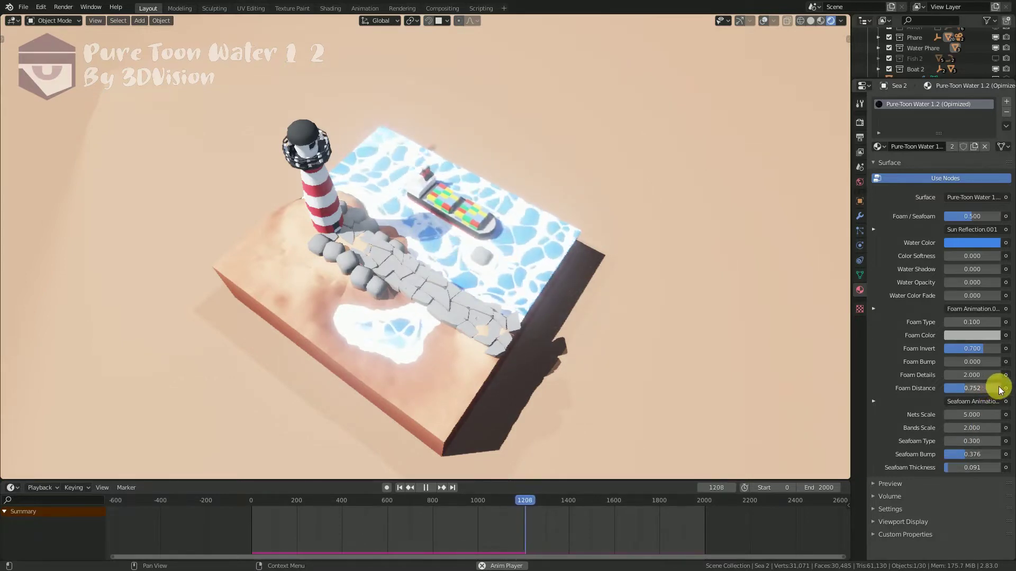
{"action": "left_click", "coordinate": [996, 442]}
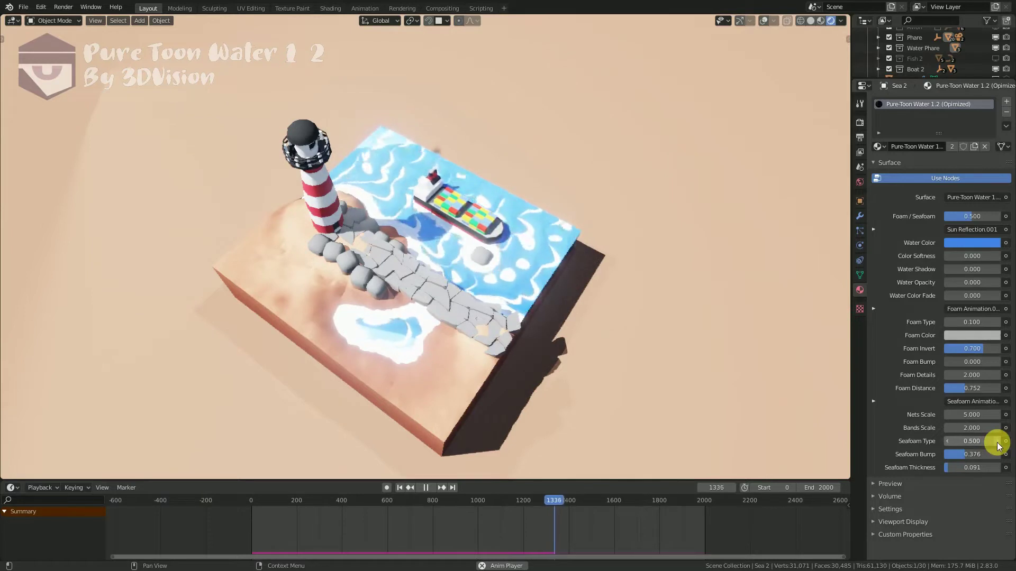
{"action": "scroll", "coordinate": [656, 323], "scroll_direction": "up", "scroll_amount": 2}
{"action": "scroll", "coordinate": [677, 291], "scroll_direction": "up", "scroll_amount": 3}
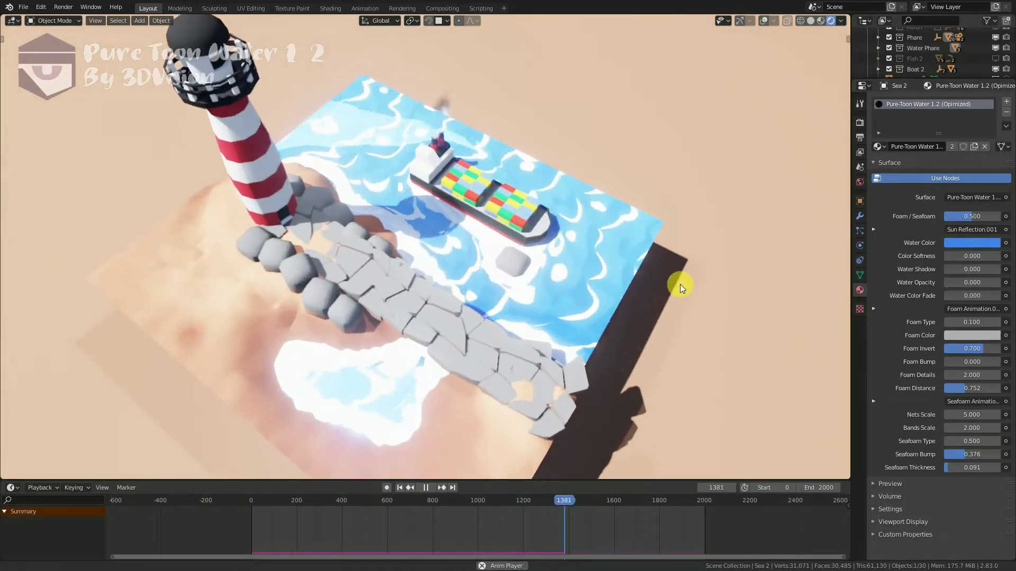
Continue Seafoam Type from 0.600 to 1.000 and play the sewer animation.
{"action": "left_click", "coordinate": [997, 443]}
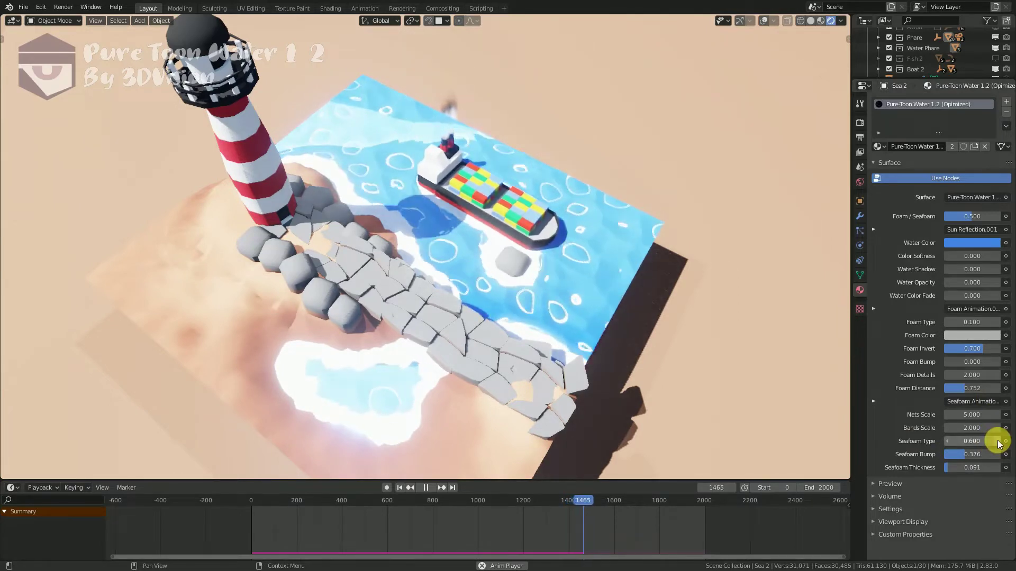
{"action": "left_click", "coordinate": [997, 442]}
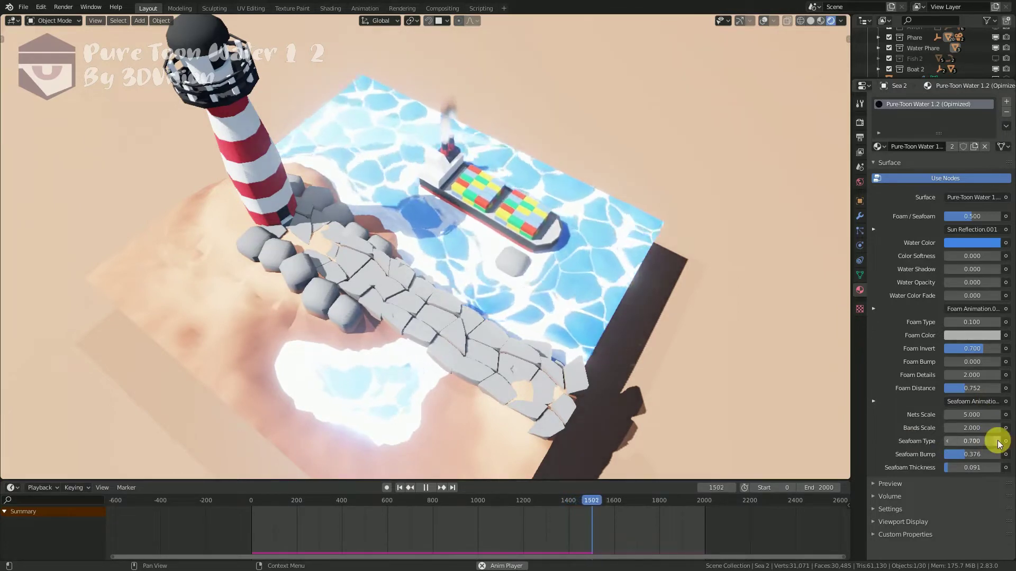
{"action": "left_click", "coordinate": [997, 442]}
{"action": "left_click", "coordinate": [996, 443]}
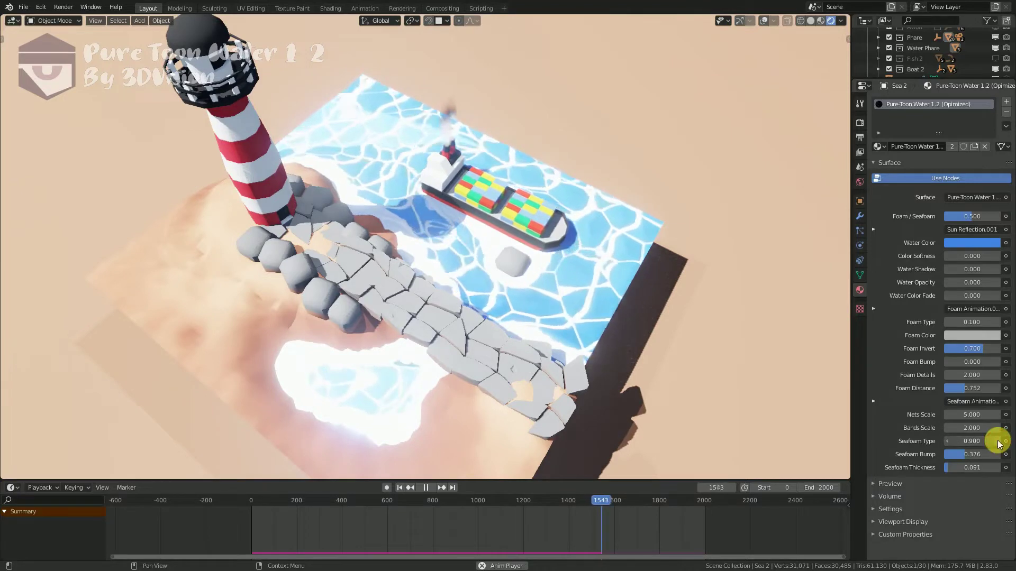
{"action": "left_click", "coordinate": [997, 442]}
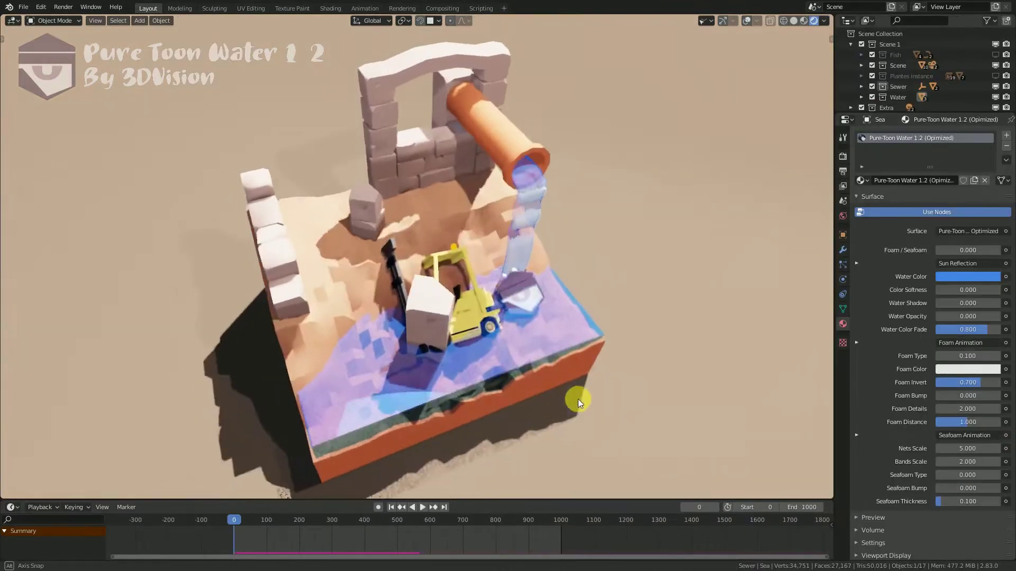
{"action": "key", "text": "space"}
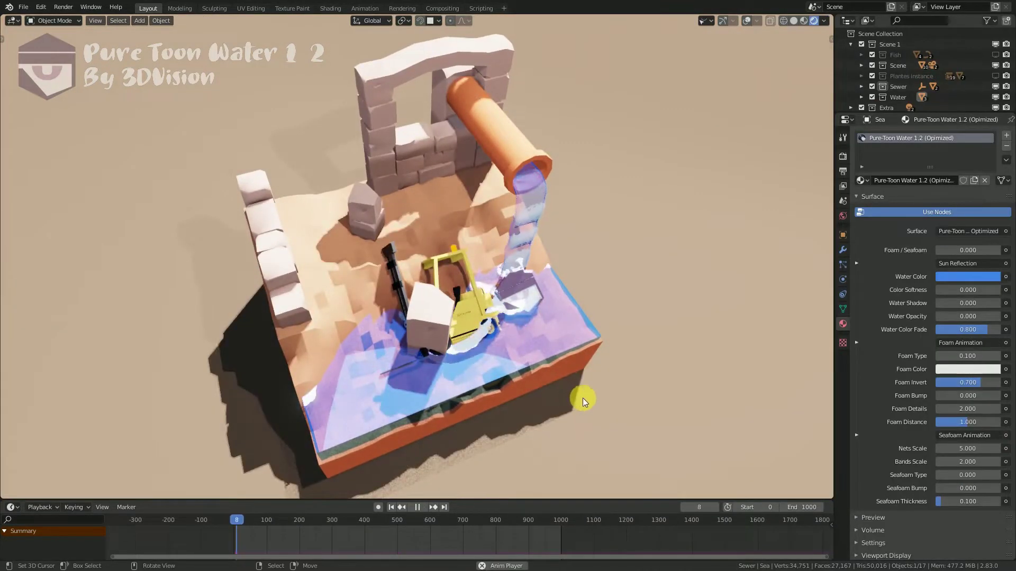
Orbit the sewer diorama, turn on overlays, and select the orange pipe.
{"action": "middle_click_drag", "start_coordinate": [591, 351], "coordinate": [515, 357]}
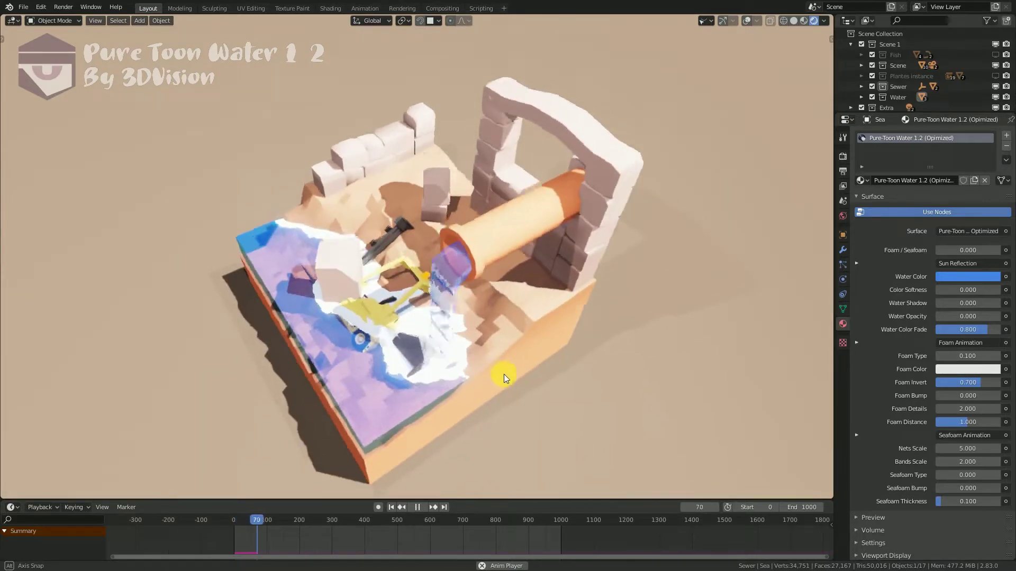
{"action": "middle_click_drag", "start_coordinate": [515, 356], "coordinate": [595, 369]}
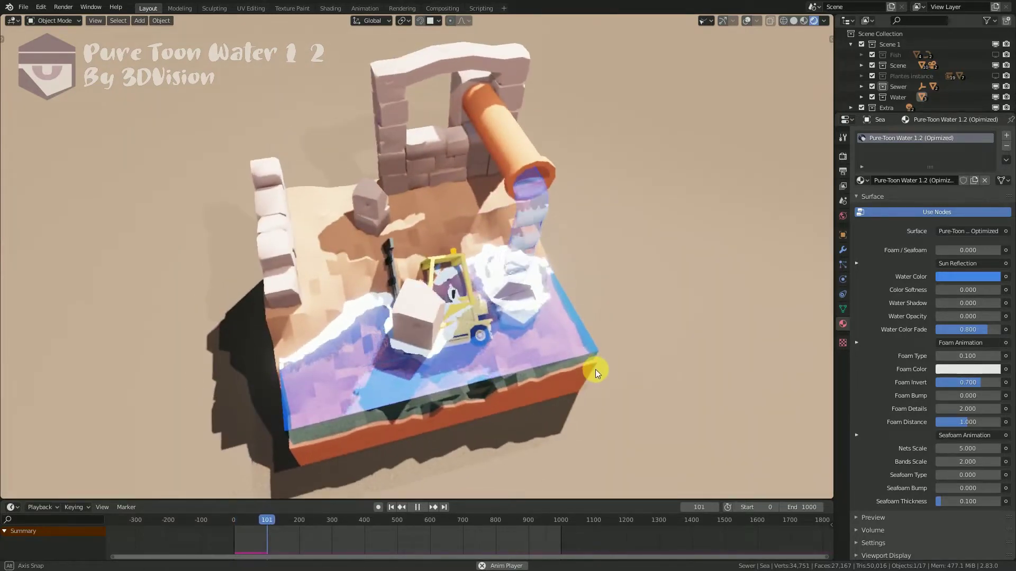
{"action": "left_click", "coordinate": [748, 21]}
{"action": "left_click", "coordinate": [516, 151]}
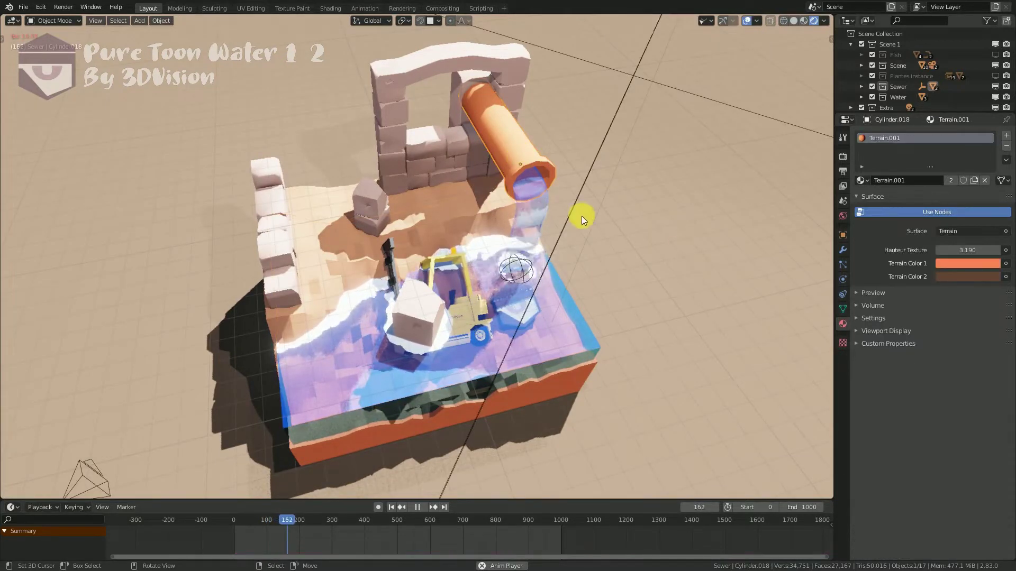
{"action": "middle_click_drag", "start_coordinate": [582, 216], "coordinate": [561, 217]}
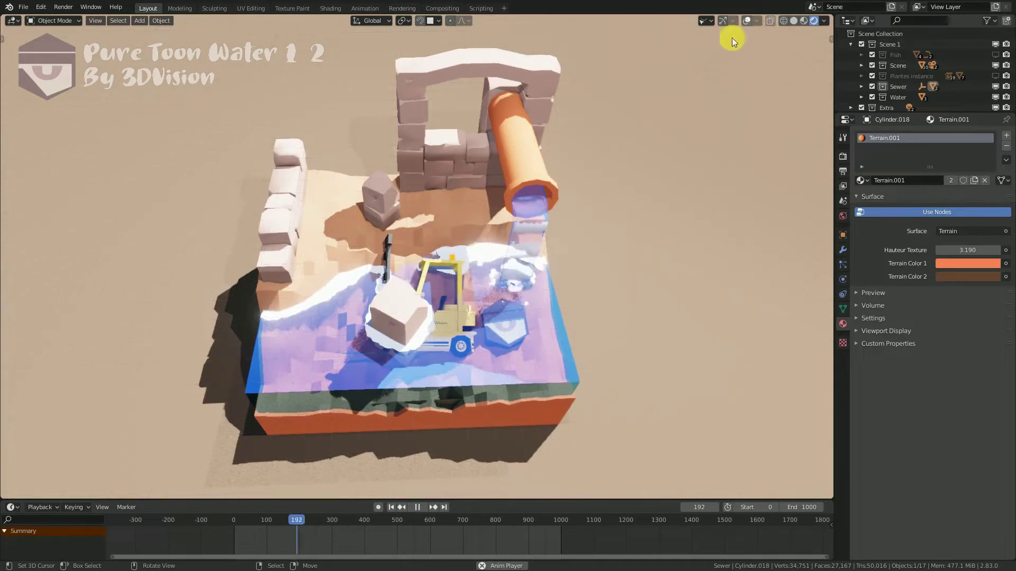
Move the orange pipe beside the arch and rotate it to a new angle.
{"action": "key", "text": "g"}
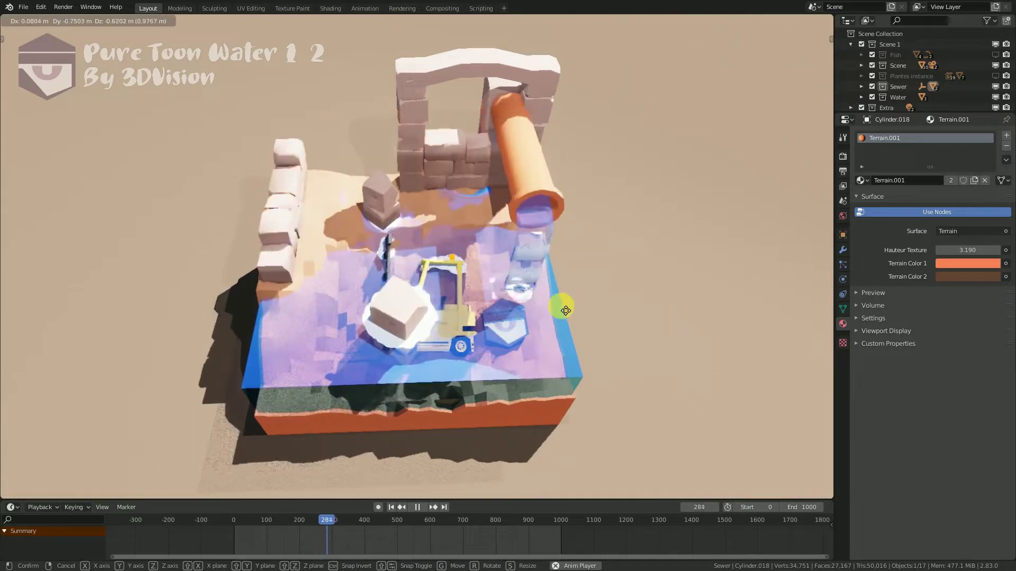
{"action": "left_click", "coordinate": [582, 336]}
{"action": "mouse_move", "coordinate": [582, 336]}
{"action": "middle_mouse_down"}
{"action": "mouse_move", "coordinate": [649, 319]}
{"action": "mouse_move", "coordinate": [618, 321]}
{"action": "middle_mouse_up"}
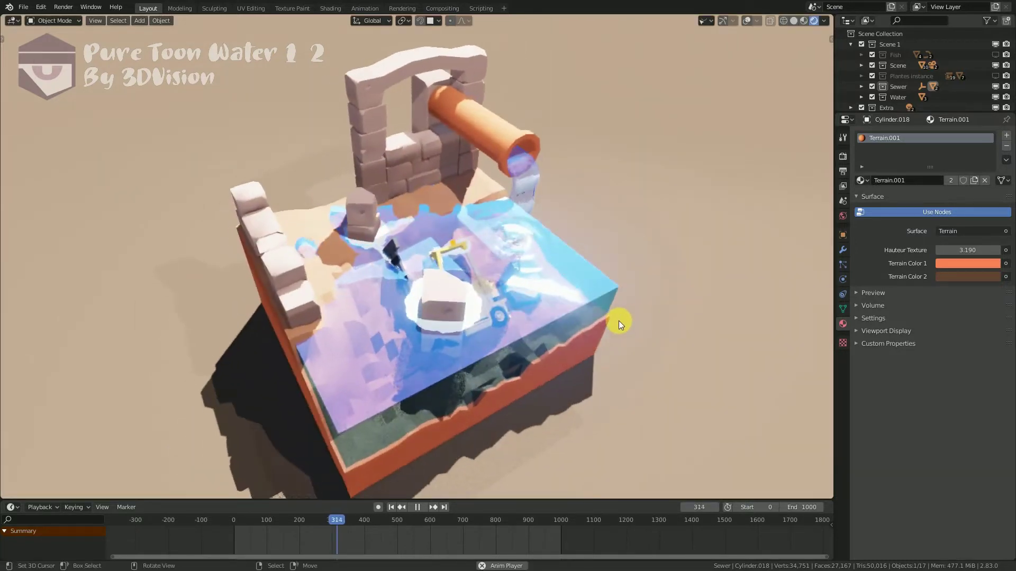
{"action": "key", "text": "r"}
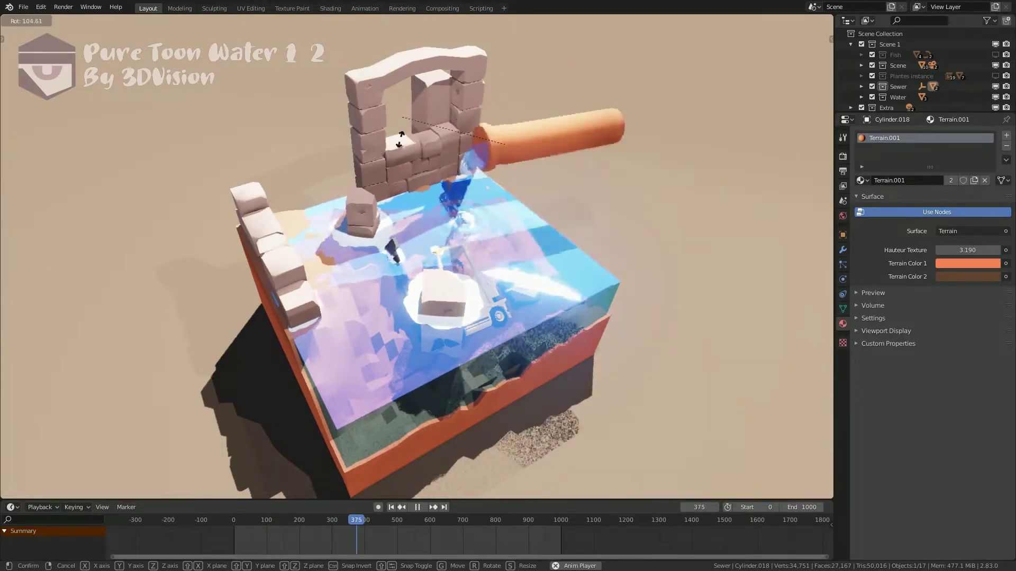
{"action": "left_click", "coordinate": [565, 234]}
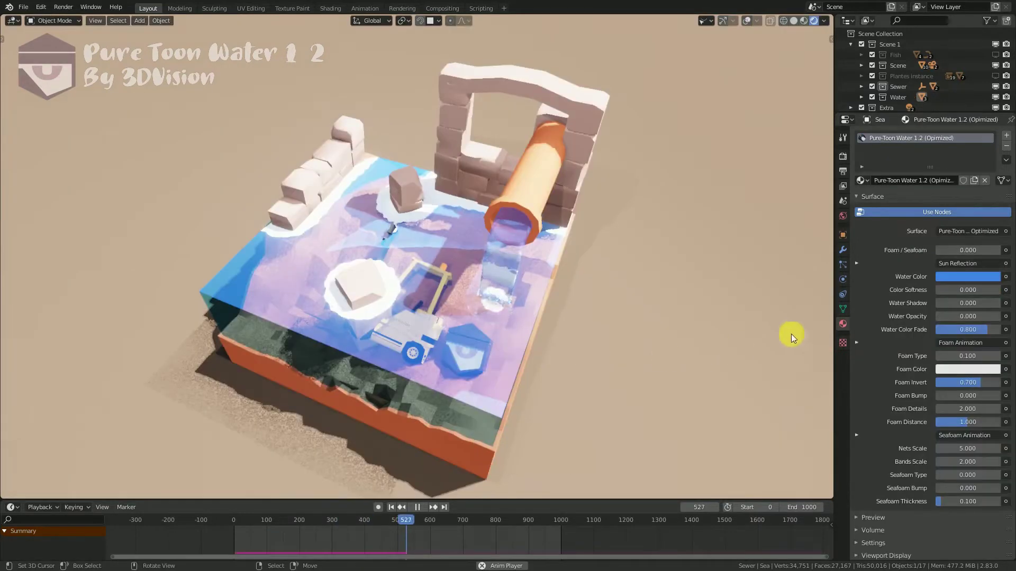
Raise Color Softness and Foam Bump to 1.000 and preview the animation.
{"action": "left_click_drag", "start_coordinate": [948, 288], "coordinate": [1001, 287]}
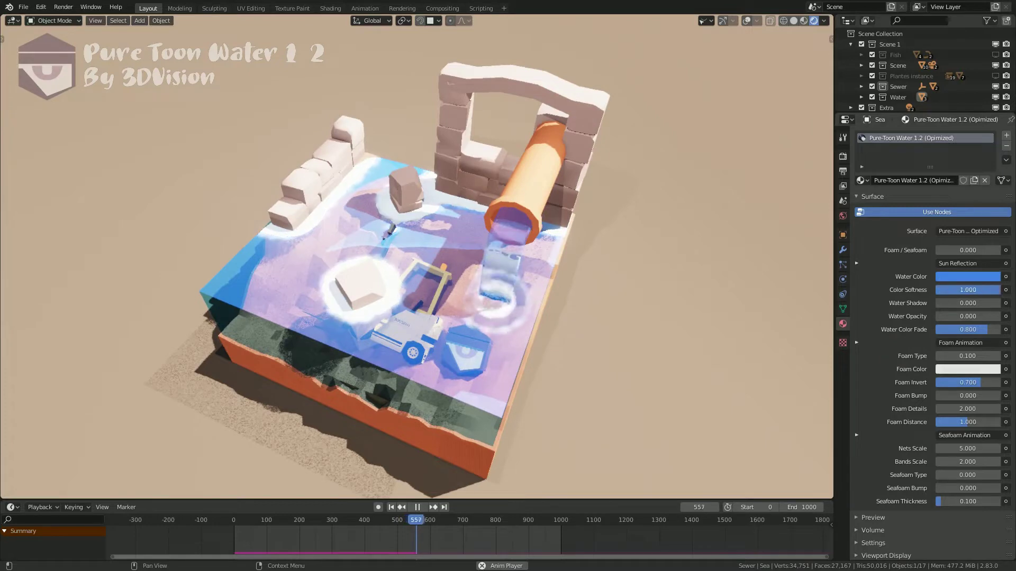
{"action": "left_click_drag", "start_coordinate": [957, 395], "coordinate": [1001, 395]}
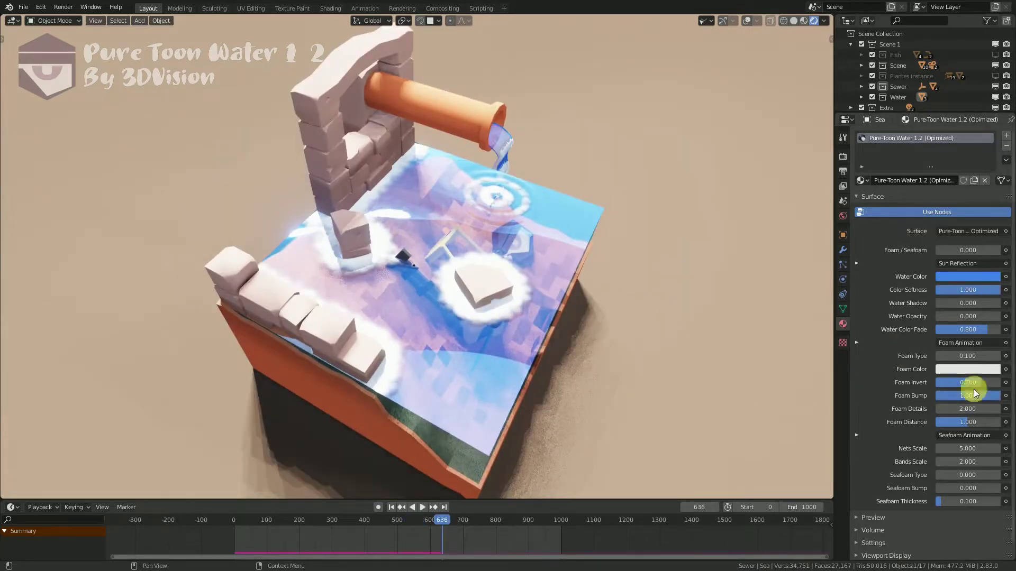
{"action": "key", "text": "space"}
{"action": "mouse_move", "coordinate": [624, 369]}
{"action": "middle_mouse_down"}
{"action": "mouse_move", "coordinate": [595, 363]}
{"action": "mouse_move", "coordinate": [587, 344]}
{"action": "mouse_move", "coordinate": [592, 357]}
{"action": "middle_mouse_up"}
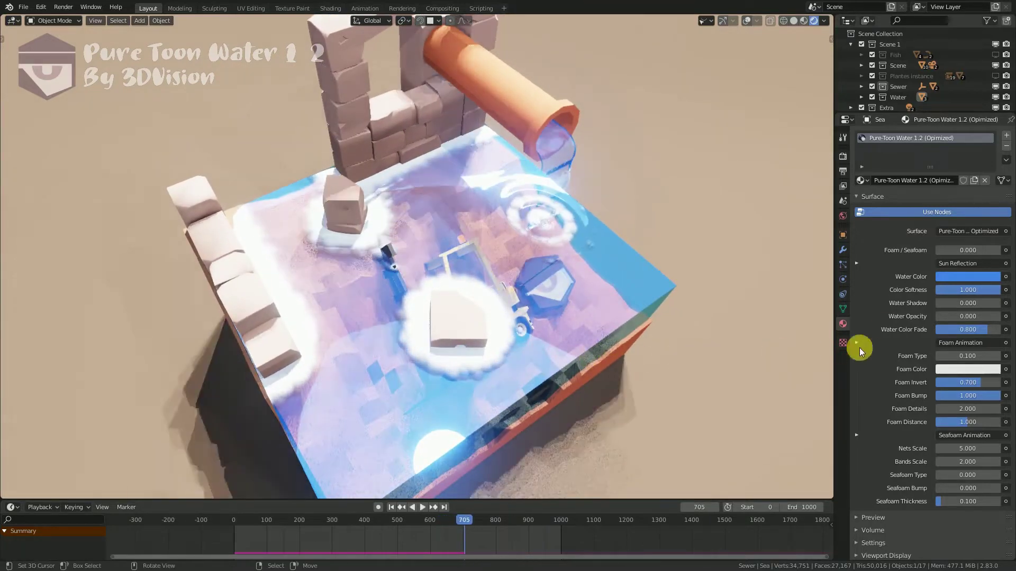
{"action": "key", "text": "space"}
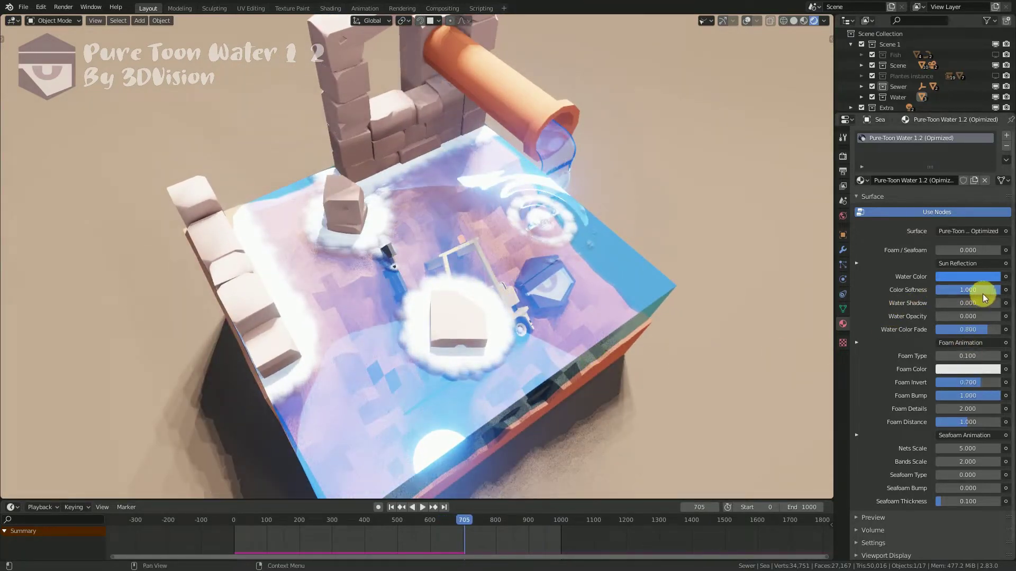
Try lower Color Softness (undone), trim Foam Bump, and set Foam Type to 0.200.
{"action": "left_click_drag", "start_coordinate": [967, 290], "coordinate": [936, 290]}
{"action": "key", "text": "ctrl+z"}
{"action": "left_click_drag", "start_coordinate": [982, 397], "coordinate": [969, 397]}
{"action": "left_click_drag", "start_coordinate": [987, 355], "coordinate": [995, 355]}
{"action": "key", "text": "space"}
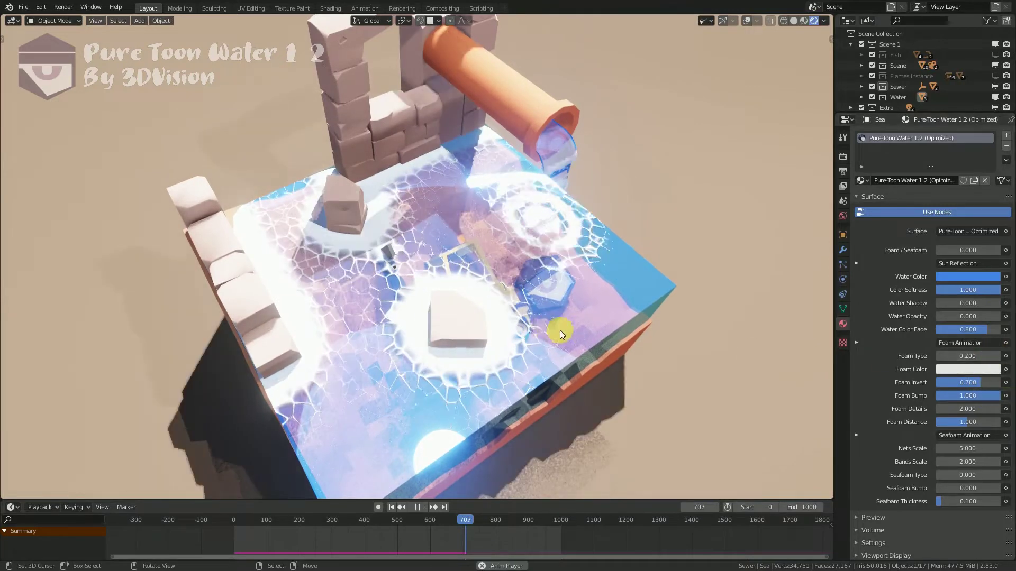
{"action": "key", "text": "space"}
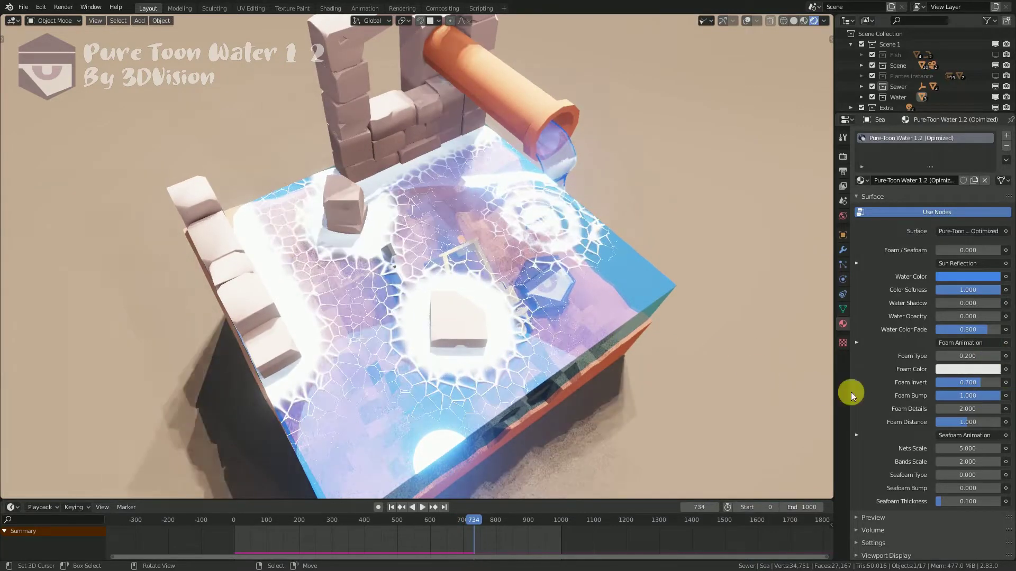
Zero Foam Bump and Color Softness, keep Foam Type 0.200, and shrink Foam Distance.
{"action": "left_click_drag", "start_coordinate": [991, 397], "coordinate": [941, 396]}
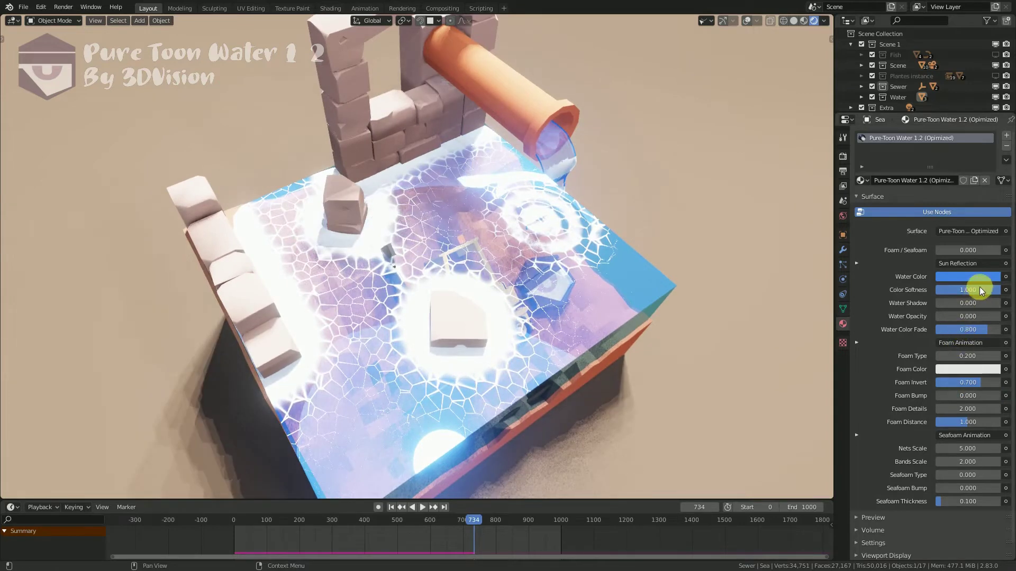
{"action": "left_click_drag", "start_coordinate": [973, 289], "coordinate": [941, 290]}
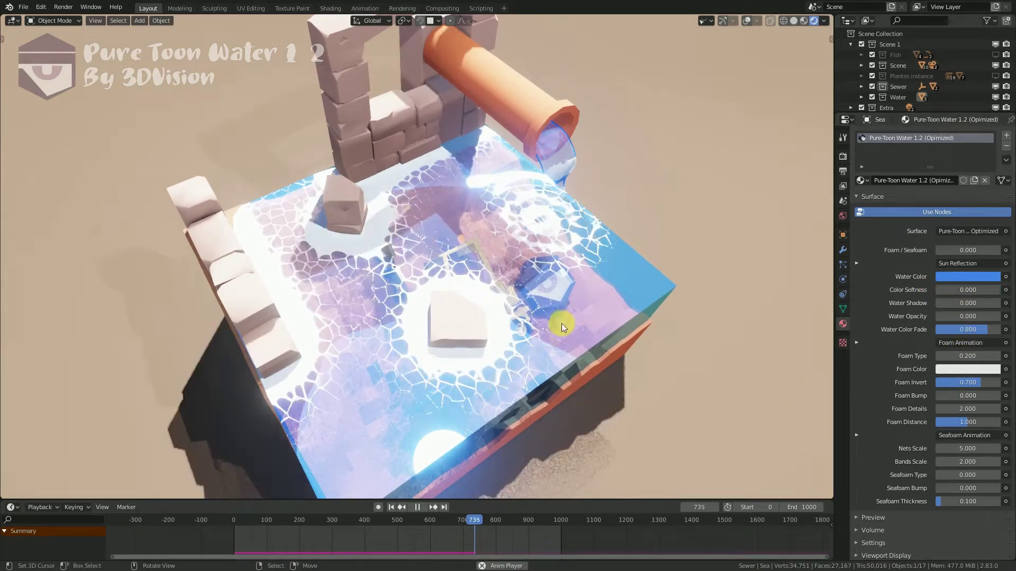
{"action": "key", "text": "space"}
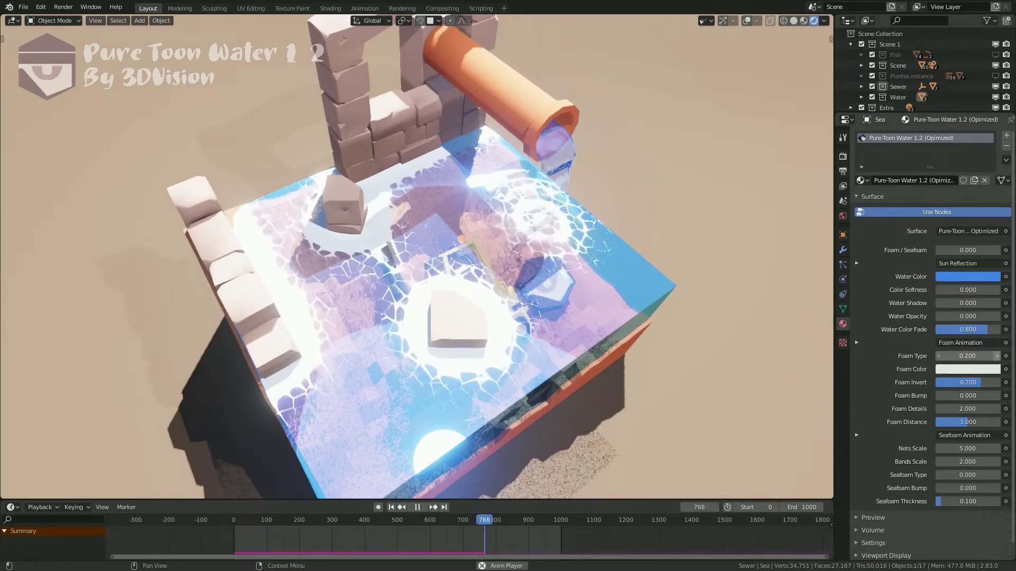
{"action": "left_click", "coordinate": [998, 356]}
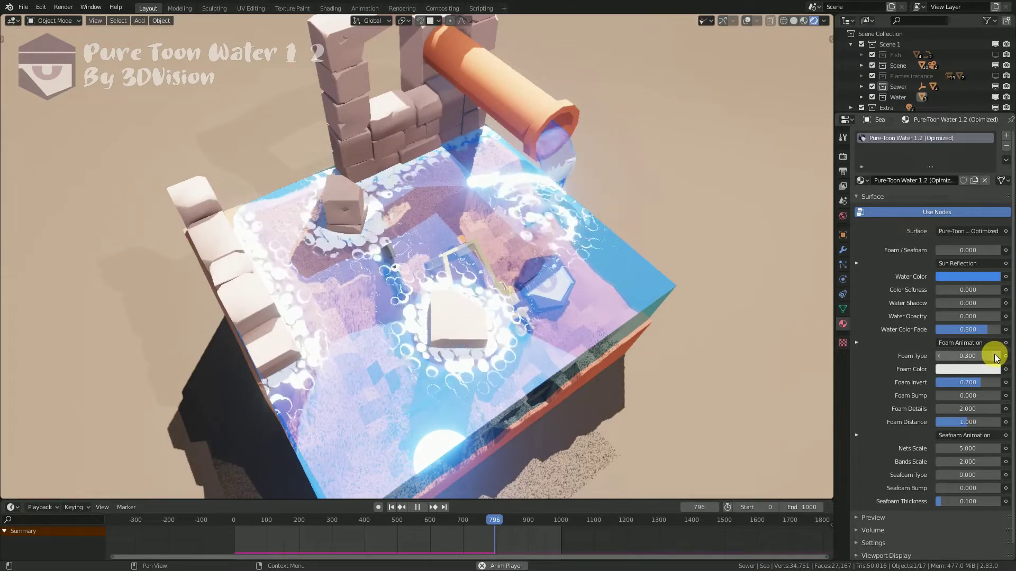
{"action": "left_click", "coordinate": [938, 358]}
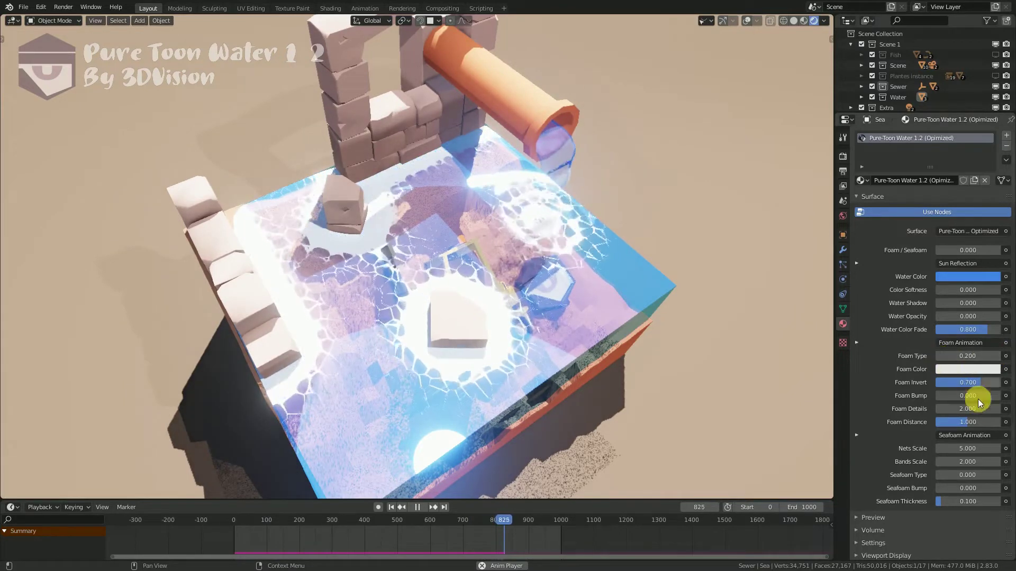
{"action": "left_click_drag", "start_coordinate": [968, 422], "coordinate": [942, 422]}
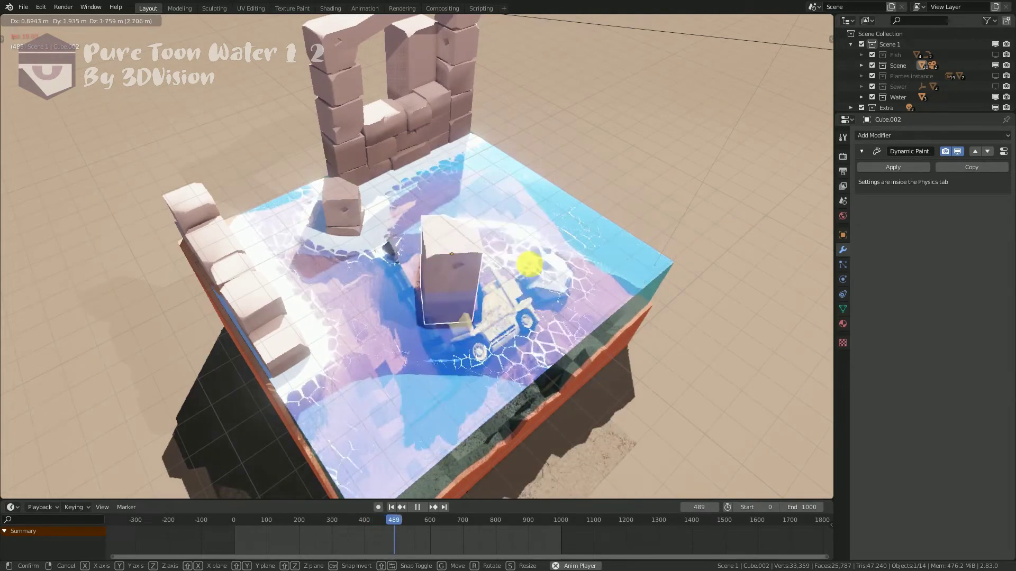
Cancel the Cube.002 move, show the Sea's Pure-Toon Water material, then reposition Cube.002.
{"action": "right_click", "coordinate": [529, 264]}
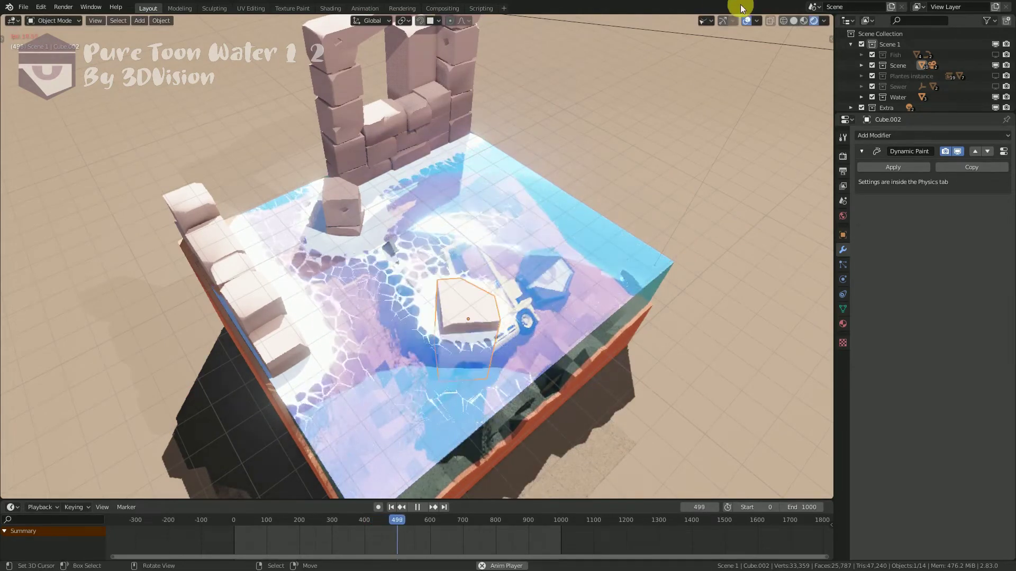
{"action": "left_click", "coordinate": [582, 229]}
{"action": "left_click", "coordinate": [843, 324]}
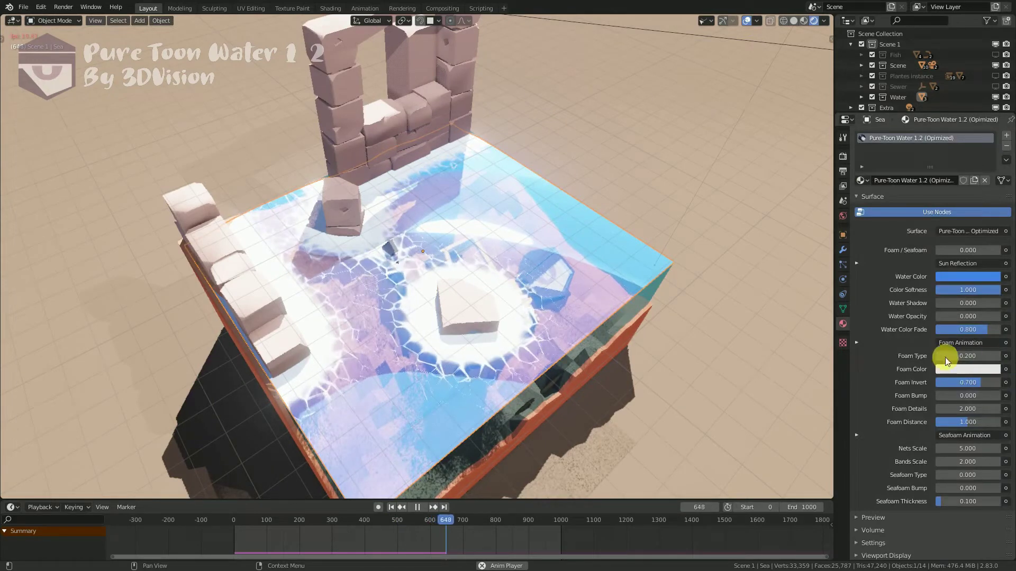
{"action": "key", "text": "g"}
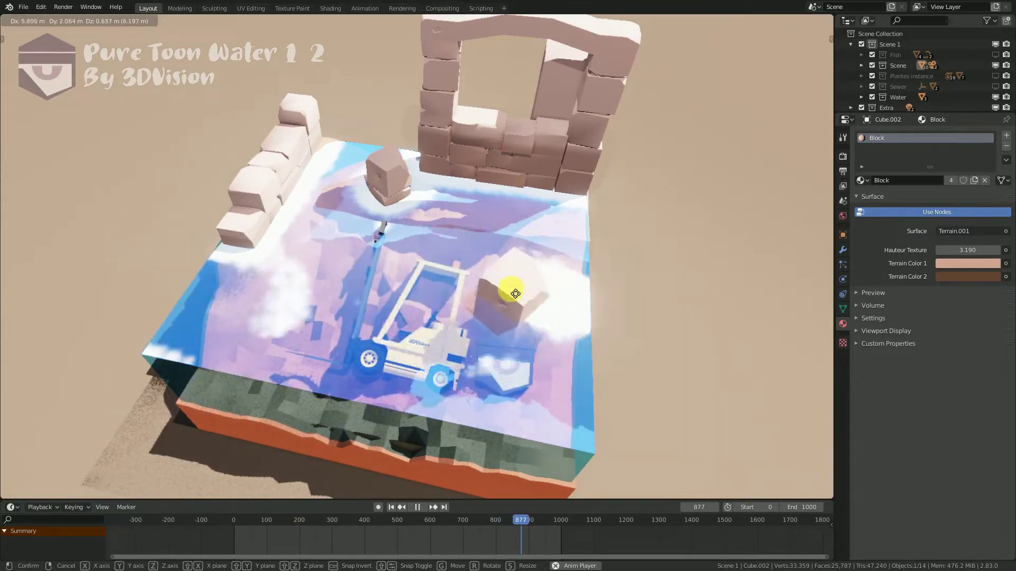
{"action": "left_click", "coordinate": [397, 285]}
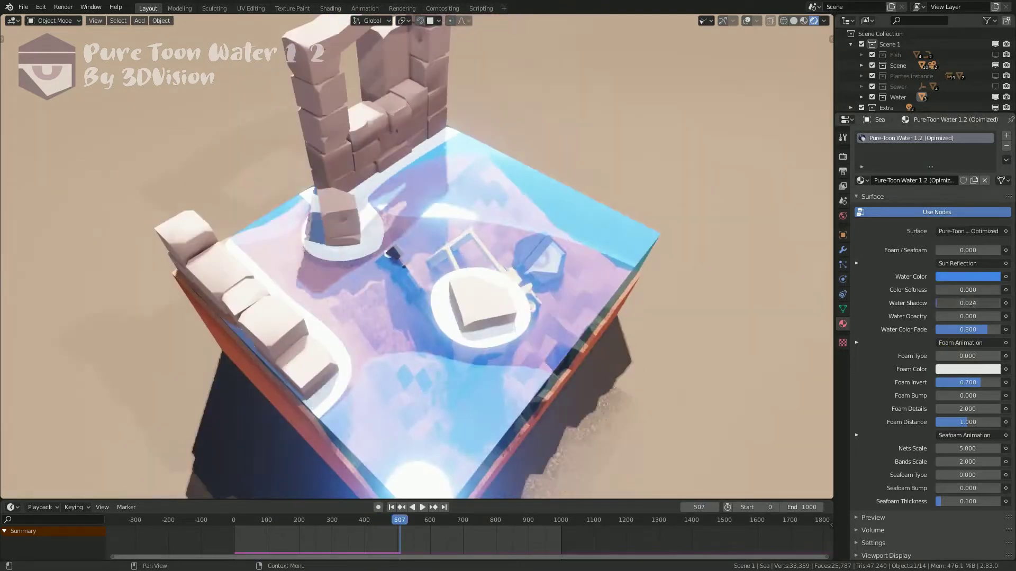
Reset Water Shadow to 0, keep the water translucent, and raise Water Color Fade to 1.000.
{"action": "key", "text": "space"}
{"action": "key", "text": "BackSpace"}
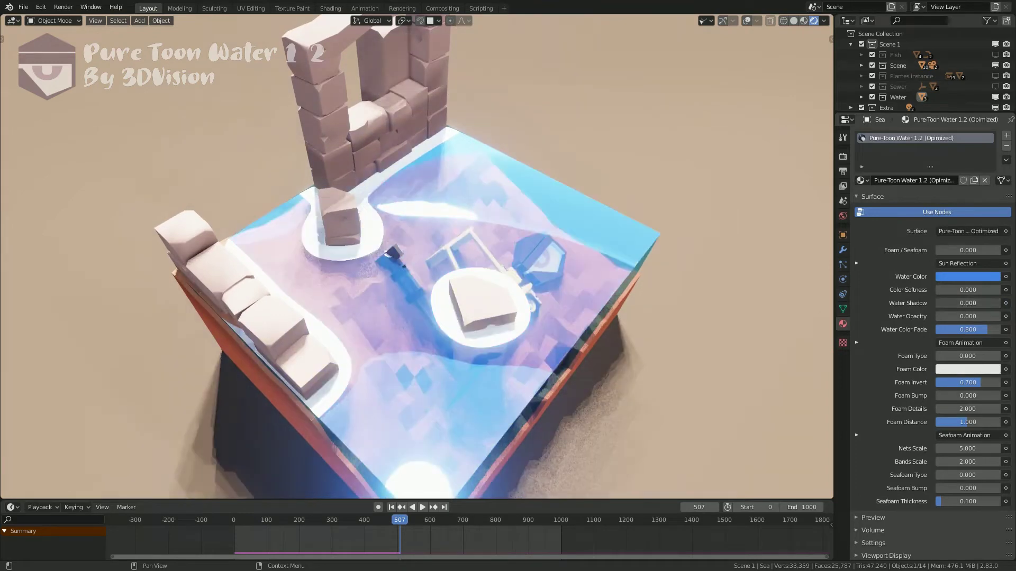
{"action": "left_click_drag", "start_coordinate": [942, 318], "coordinate": [995, 318]}
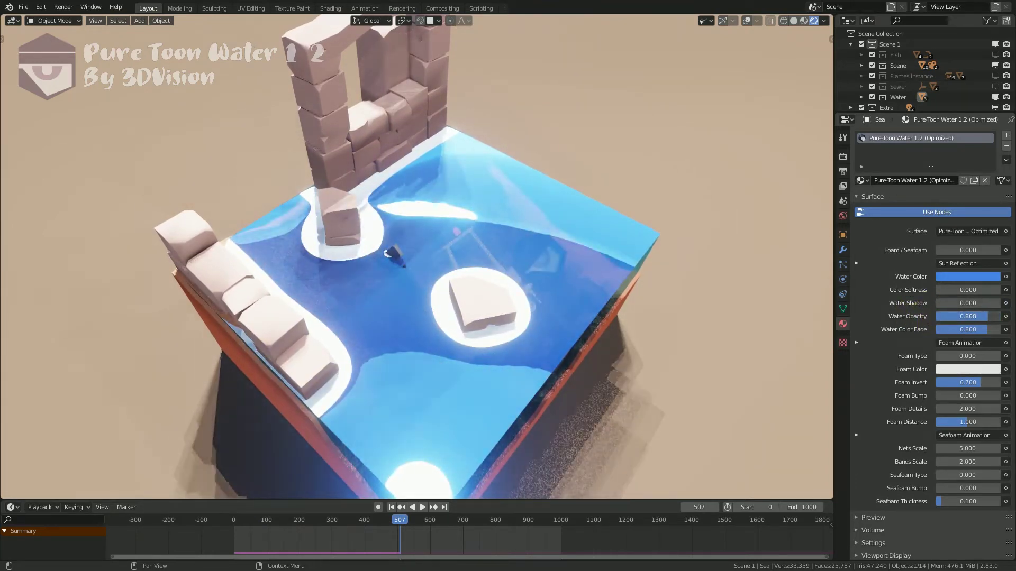
{"action": "key", "text": "ctrl+z"}
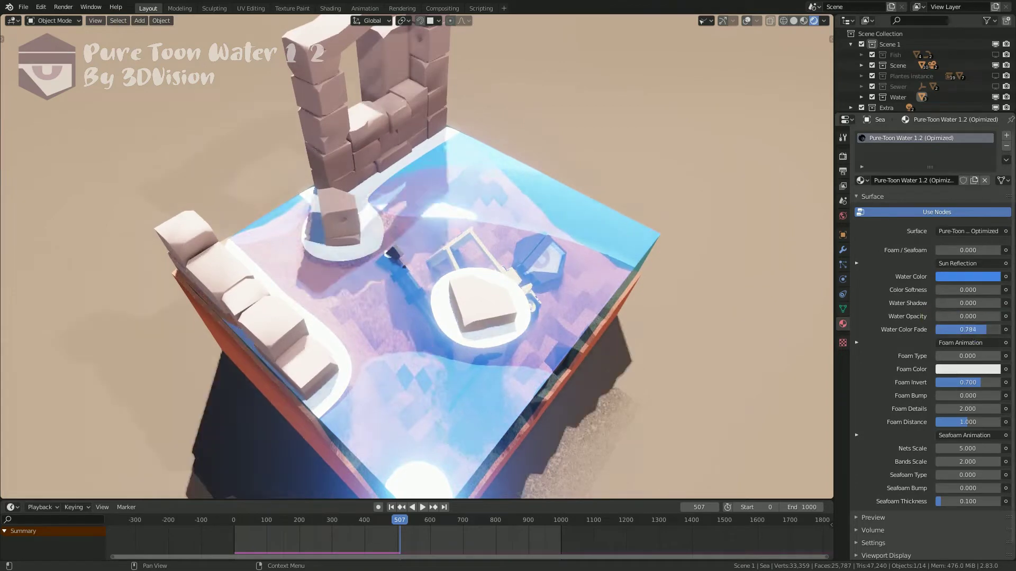
{"action": "left_click_drag", "start_coordinate": [979, 328], "coordinate": [989, 329]}
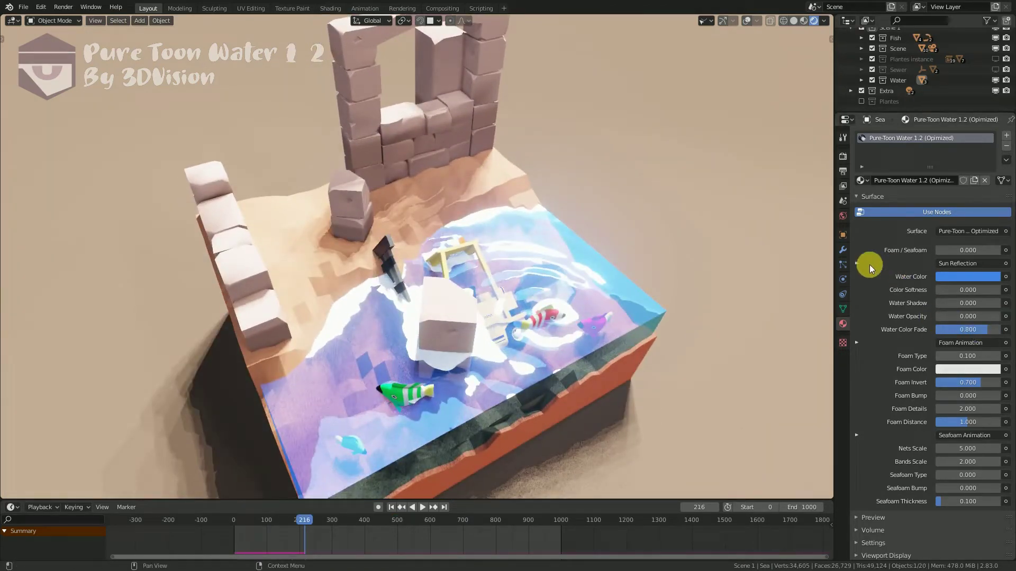
{"action": "left_click", "coordinate": [857, 263]}
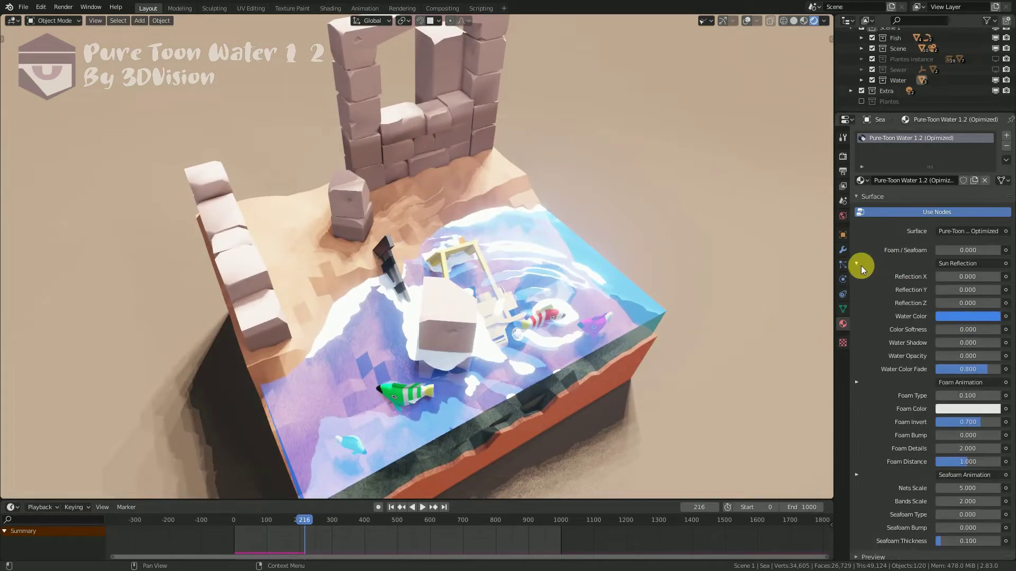
Raise Reflection Y to 0.900 for a sun glint and reveal the Foam Animation settings.
{"action": "mouse_move", "coordinate": [962, 277]}
{"action": "left_mouse_down"}
{"action": "mouse_move", "coordinate": [989, 277]}
{"action": "mouse_move", "coordinate": [971, 286]}
{"action": "mouse_move", "coordinate": [990, 289]}
{"action": "left_mouse_up"}
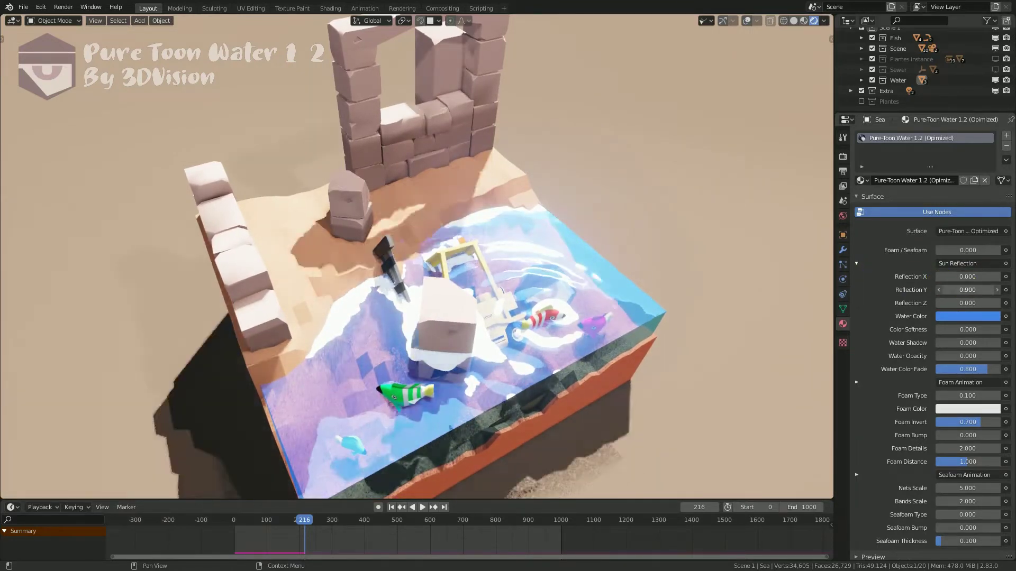
{"action": "left_click", "coordinate": [856, 263]}
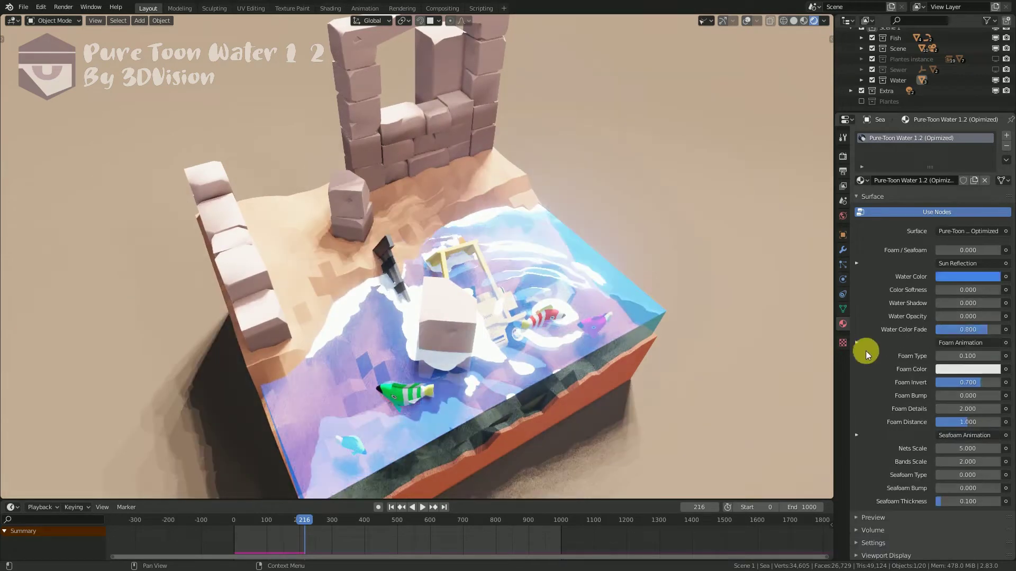
{"action": "left_click", "coordinate": [857, 343]}
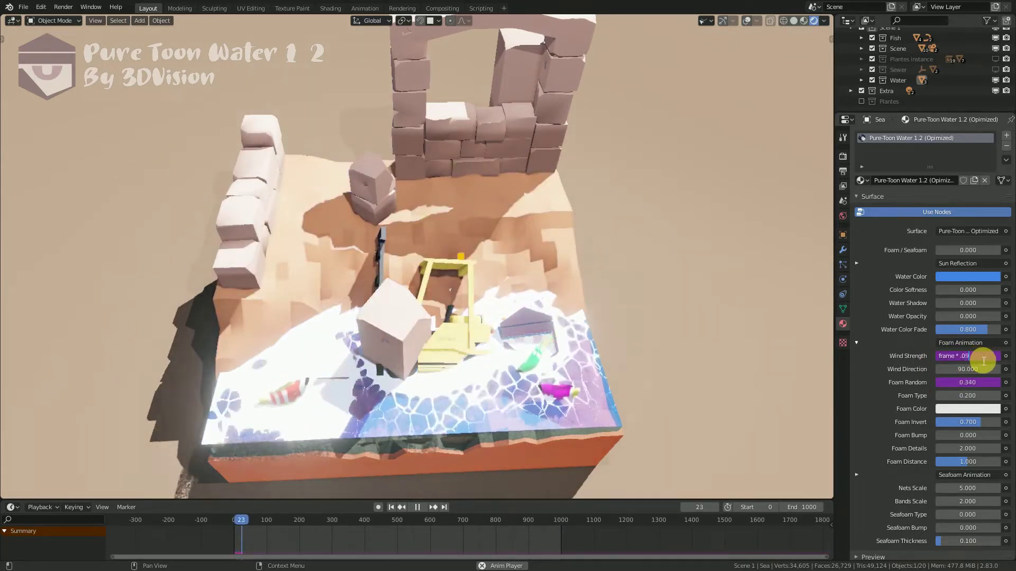
Confirm the Wind Strength expression and step Seafoam Type up to 0.700.
{"action": "key", "text": "Return"}
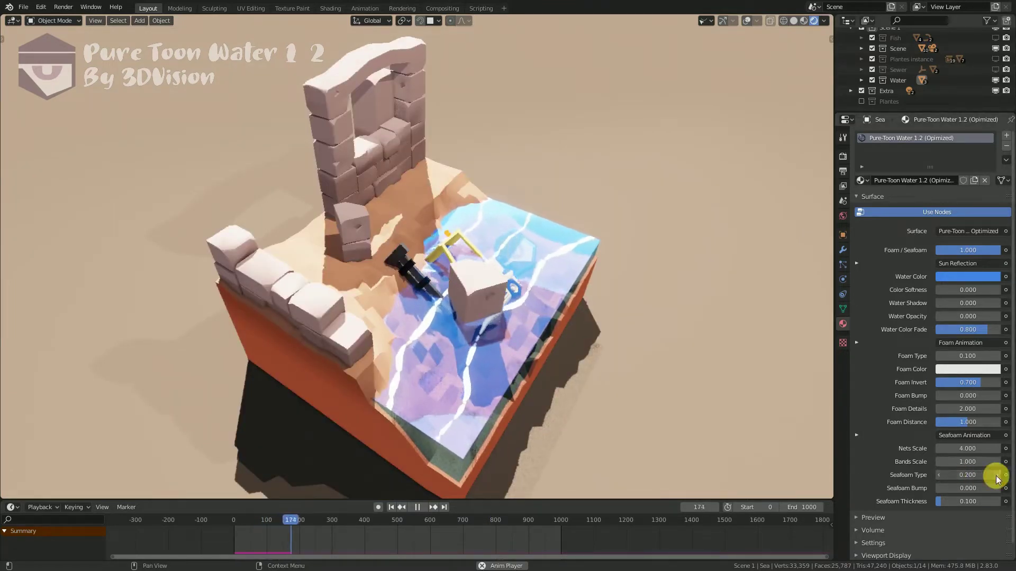
{"action": "left_click", "coordinate": [996, 476]}
{"action": "left_click", "coordinate": [996, 476]}
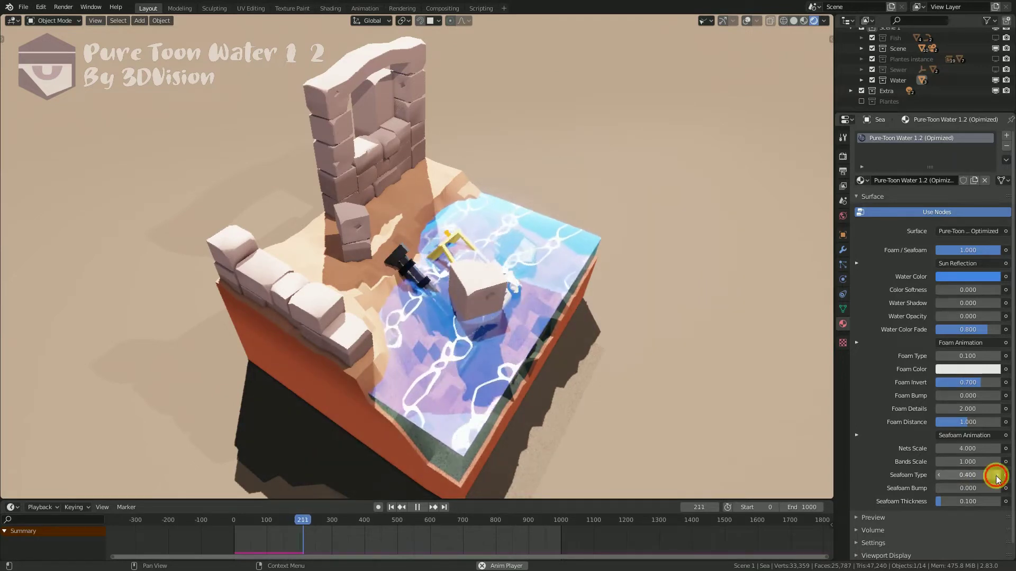
{"action": "left_click", "coordinate": [996, 475]}
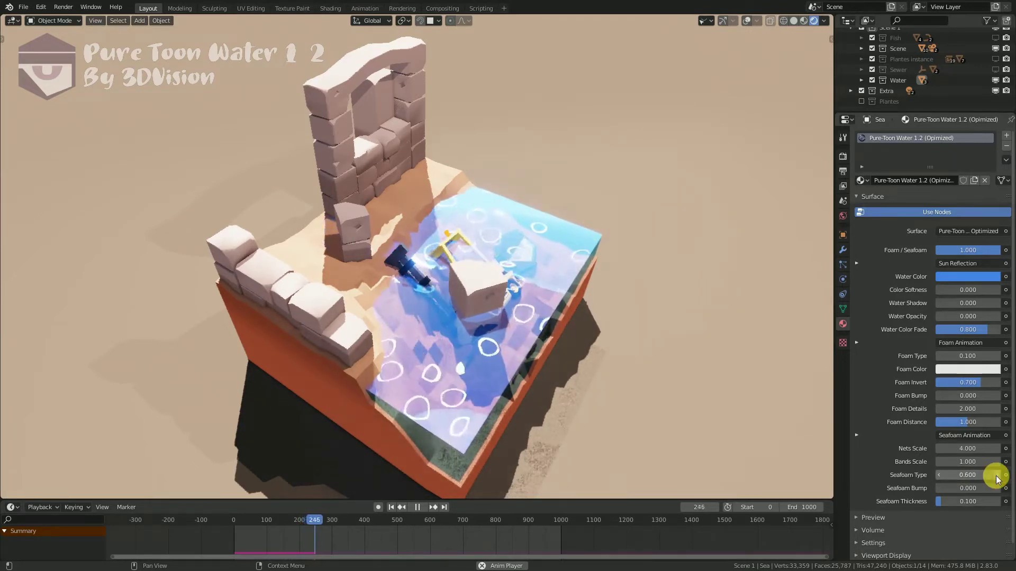
{"action": "left_click", "coordinate": [996, 476]}
Bring Seafoam Type to 1.000 and edit the Seafoam Animation wind direction.
{"action": "left_click", "coordinate": [996, 475]}
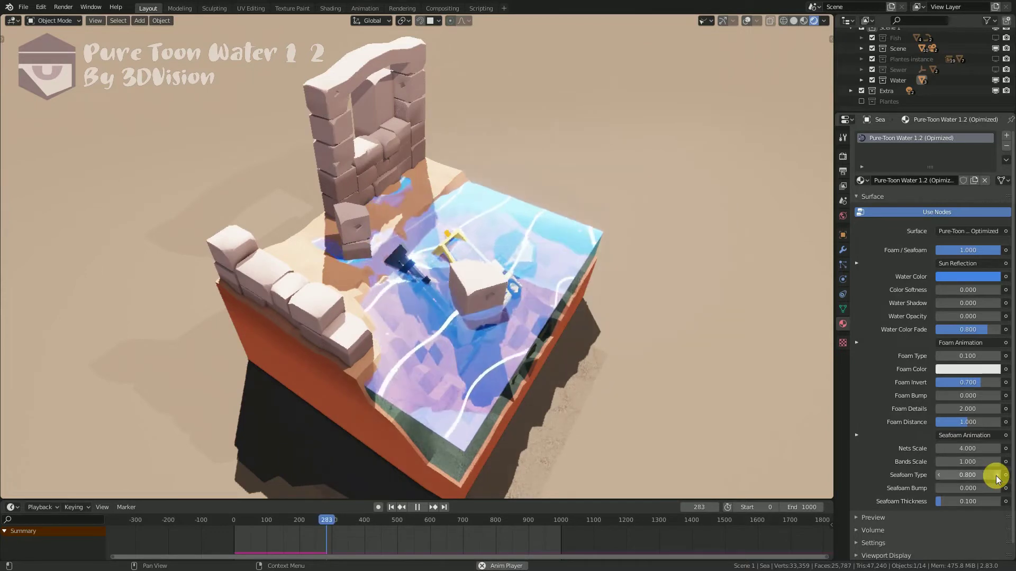
{"action": "left_click", "coordinate": [996, 475]}
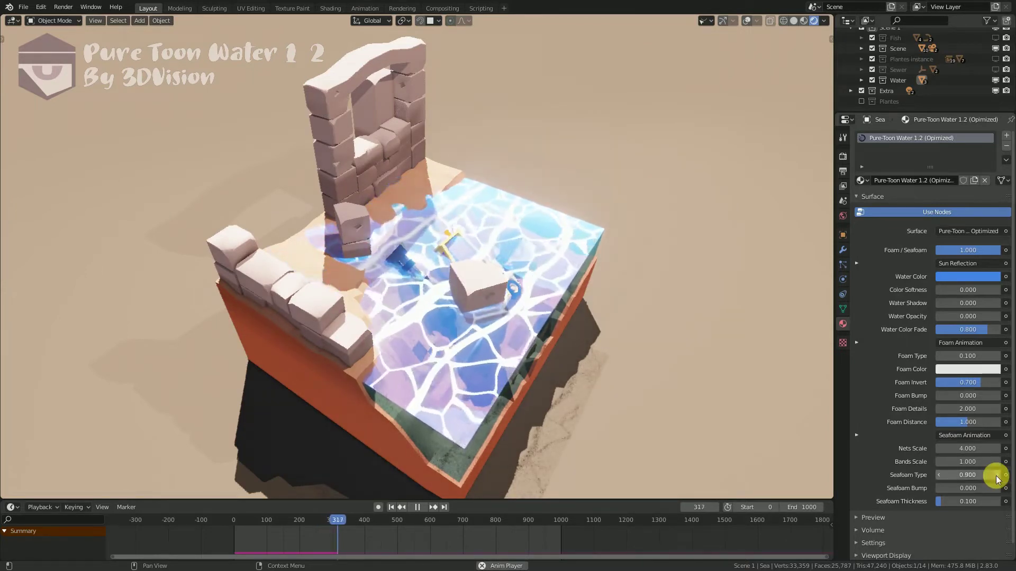
{"action": "left_click", "coordinate": [996, 475]}
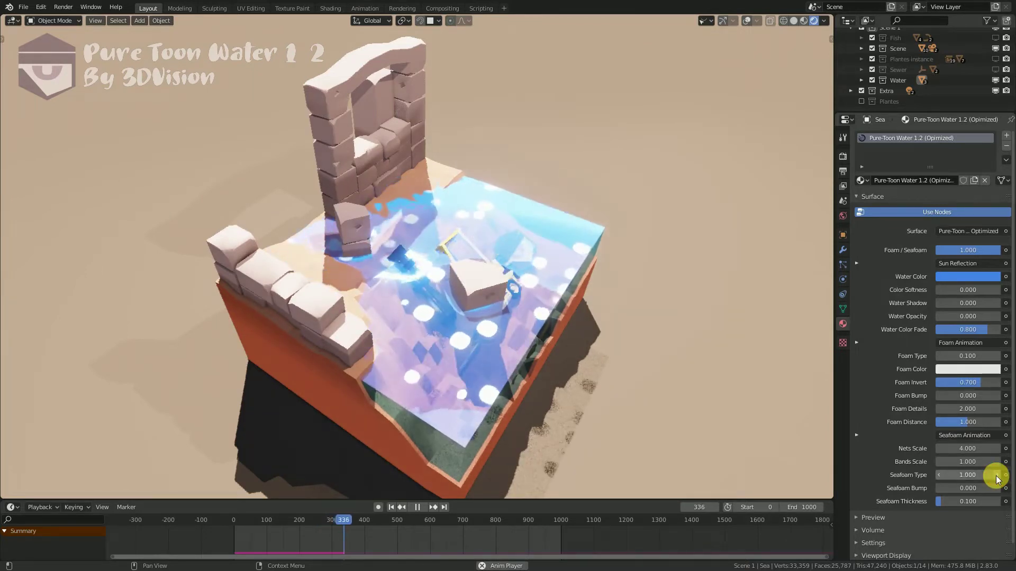
{"action": "left_click", "coordinate": [856, 435]}
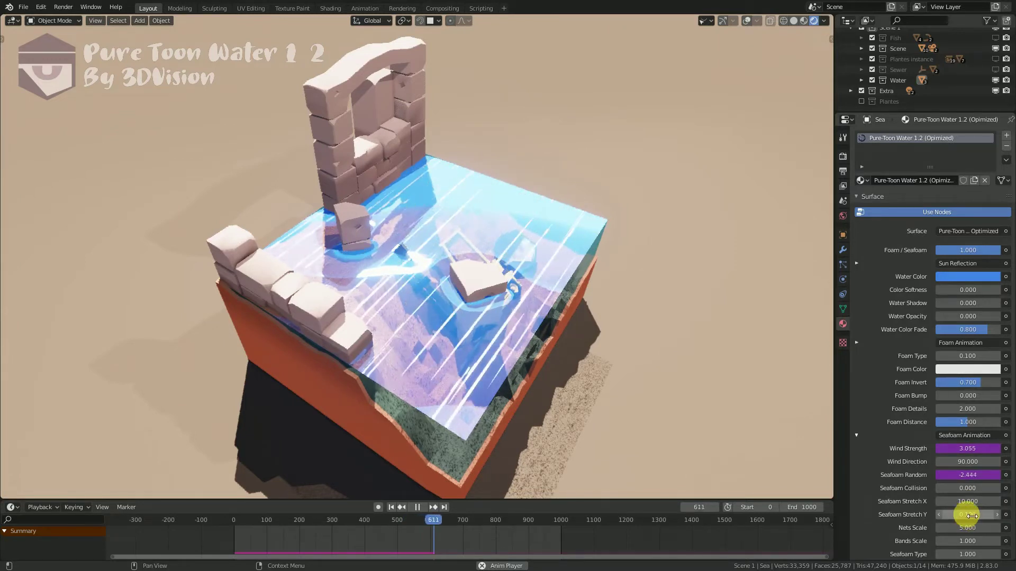
{"action": "left_click", "coordinate": [968, 462]}
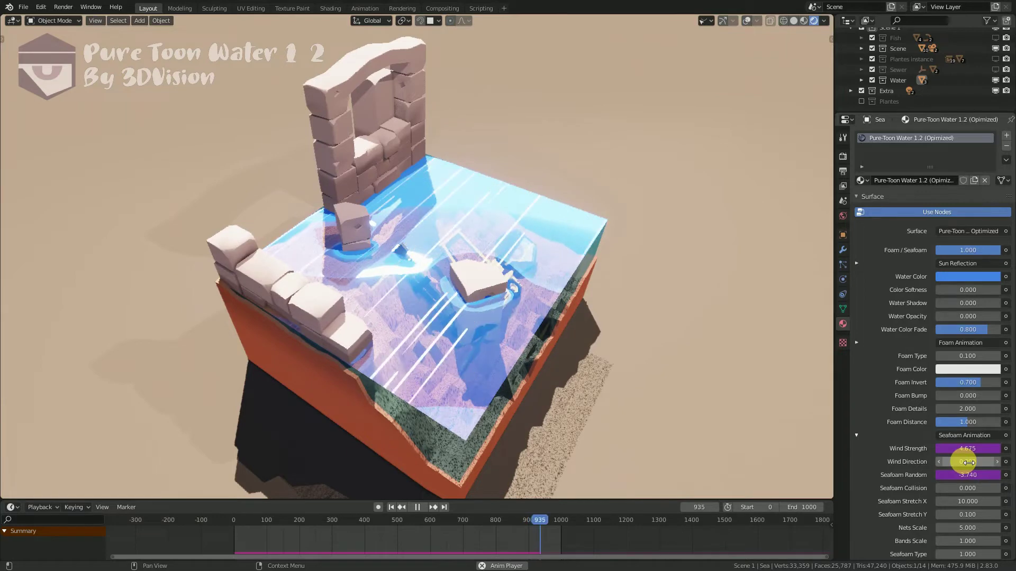
Set Foam/Seafoam to 0.5 and review the Seafoam and Foam Animation settings.
{"action": "left_click", "coordinate": [973, 251]}
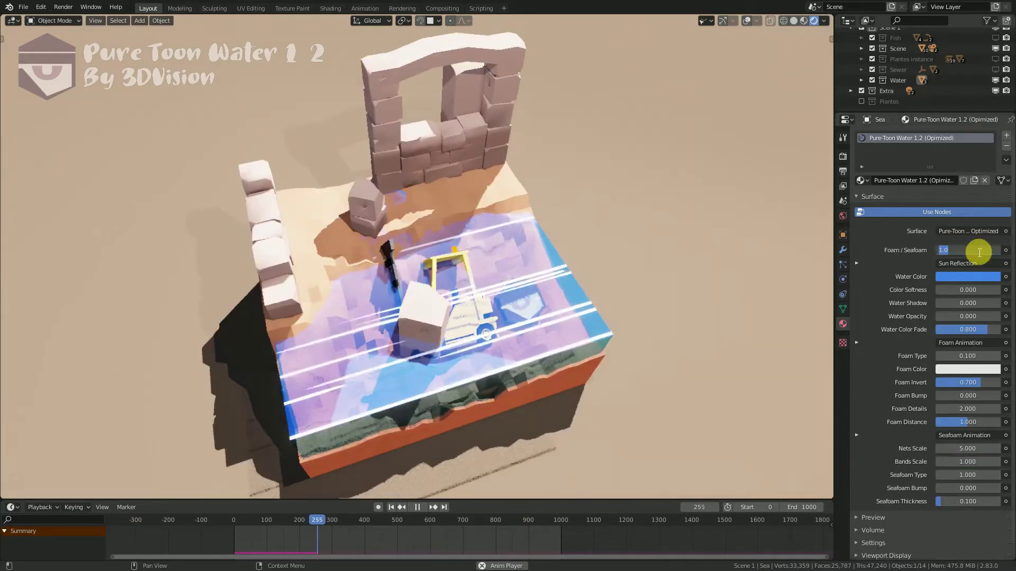
{"action": "type", "text": ".5"}
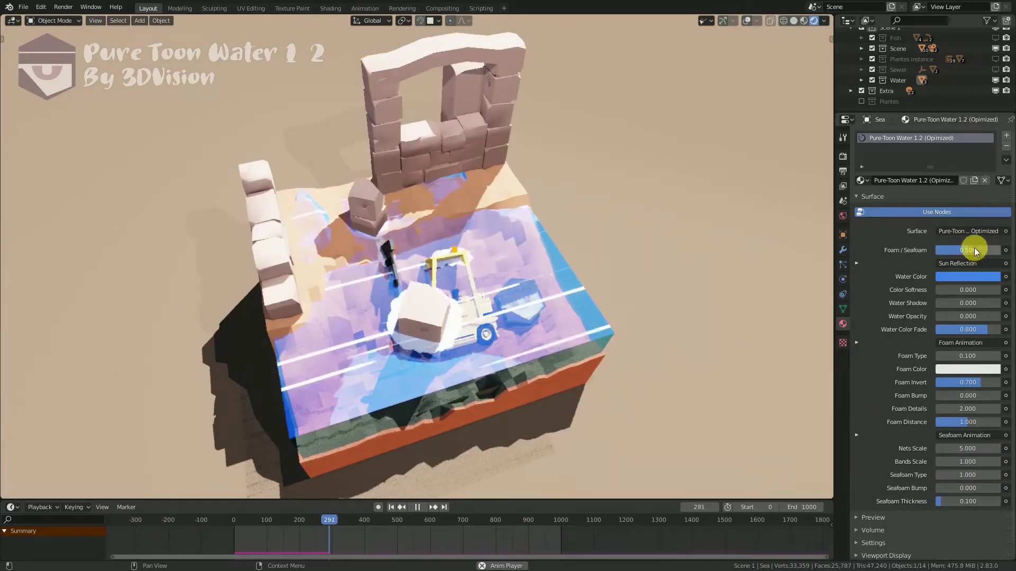
{"action": "left_click", "coordinate": [856, 435]}
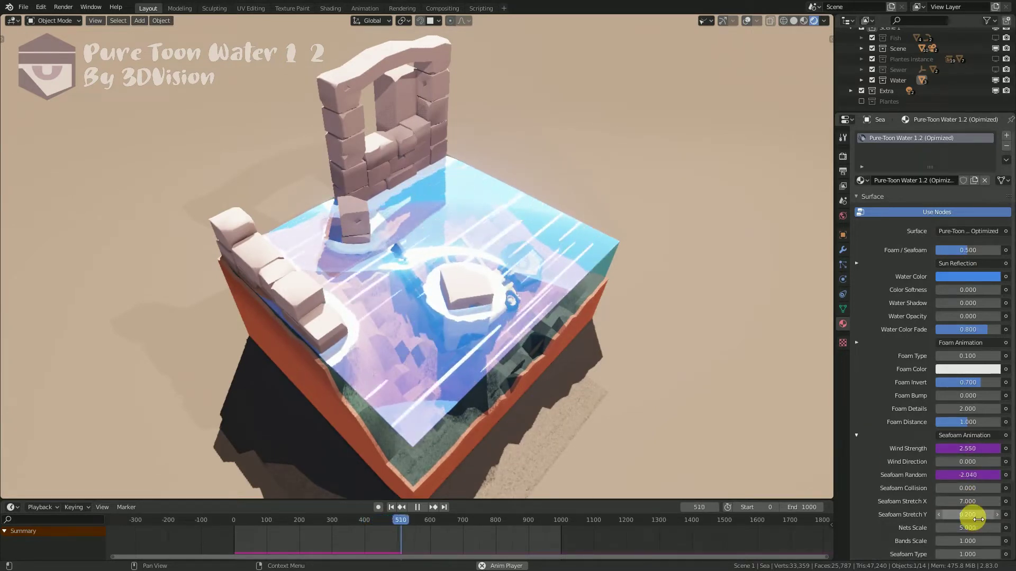
{"action": "mouse_move", "coordinate": [563, 347]}
{"action": "middle_mouse_down"}
{"action": "mouse_move", "coordinate": [599, 345]}
{"action": "mouse_move", "coordinate": [532, 338]}
{"action": "middle_mouse_up"}
{"action": "left_click", "coordinate": [857, 342]}
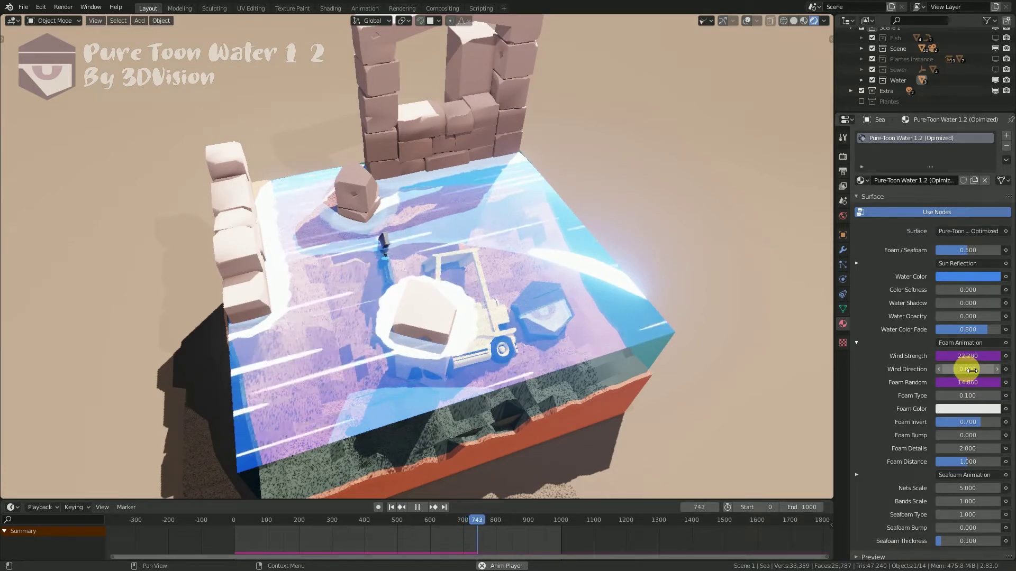
{"action": "left_click", "coordinate": [857, 343]}
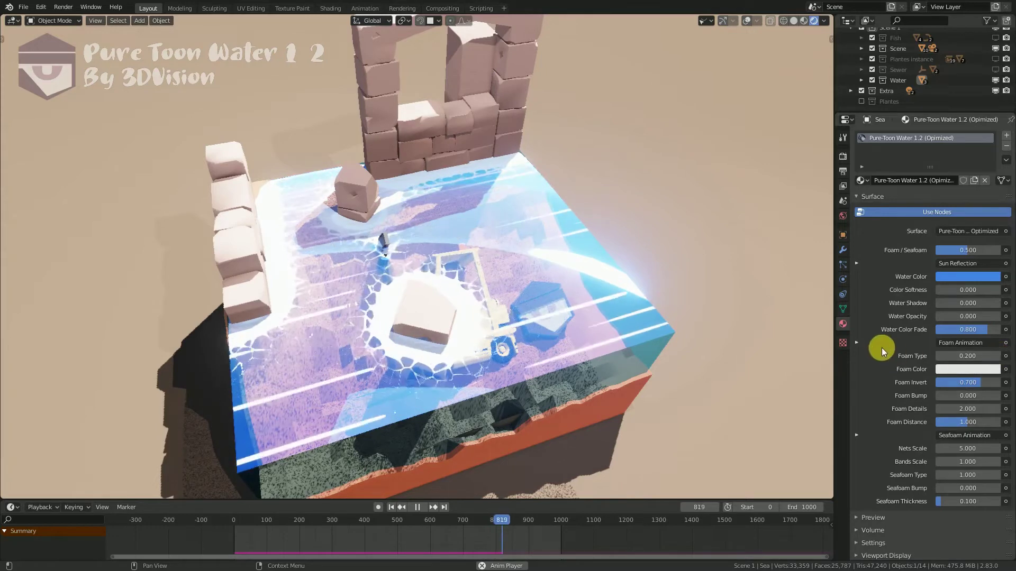
Change the Wind Strength driver expression to frame * .09.
{"action": "left_click", "coordinate": [856, 343]}
{"action": "left_click", "coordinate": [970, 356]}
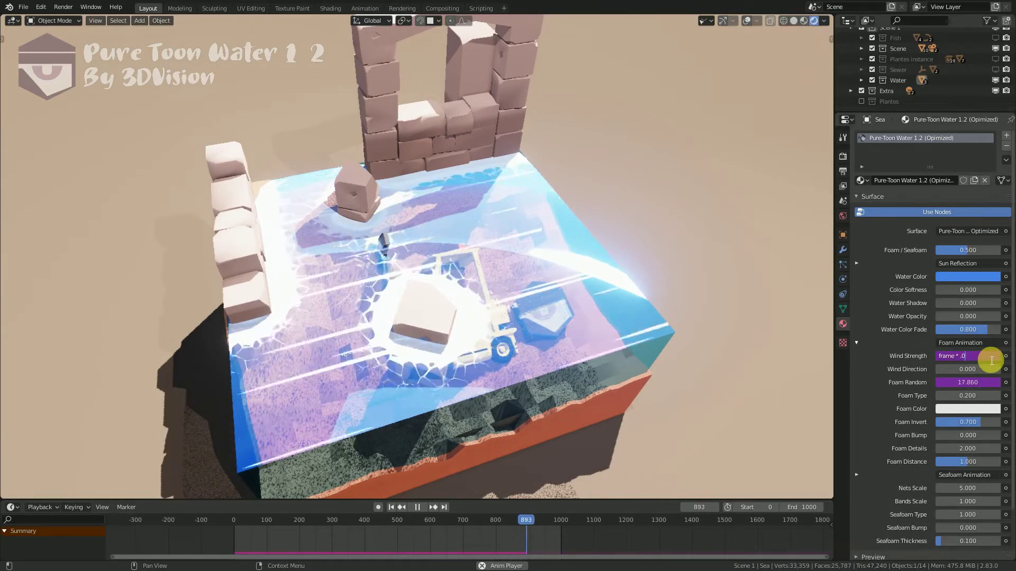
{"action": "type", "text": "5"}
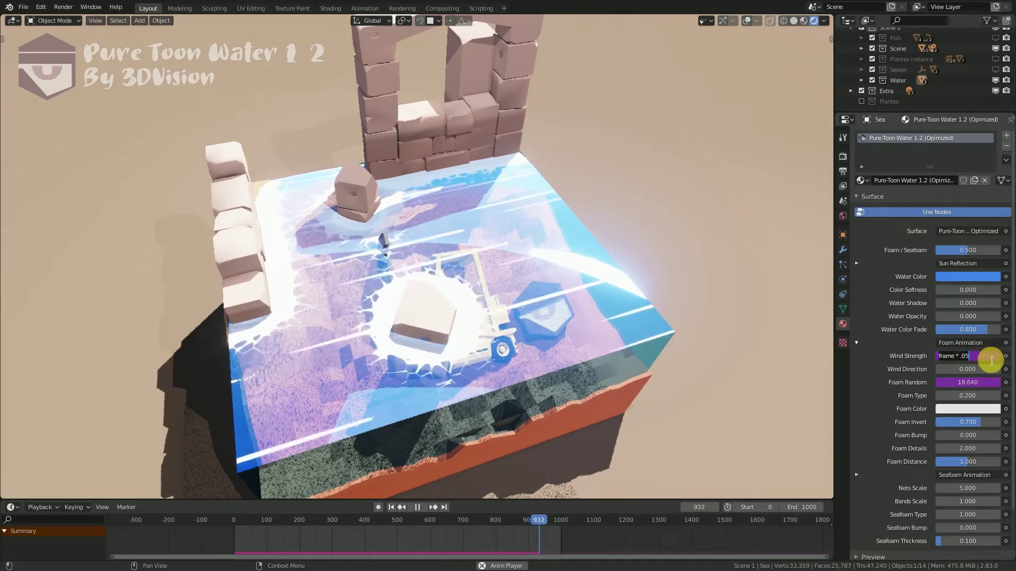
{"action": "key", "text": "BackSpace"}
{"action": "type", "text": "9"}
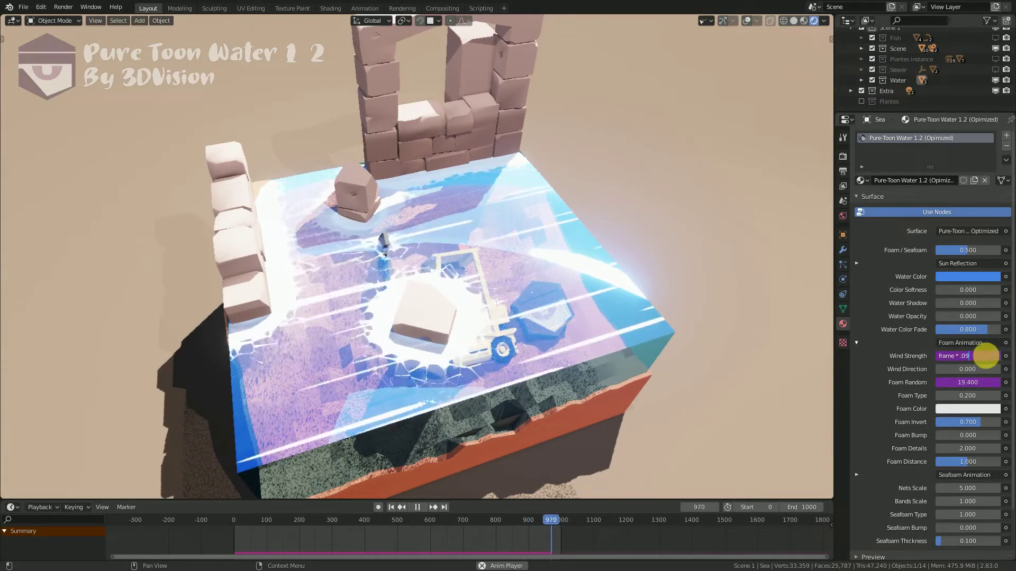
{"action": "key", "text": "Return"}
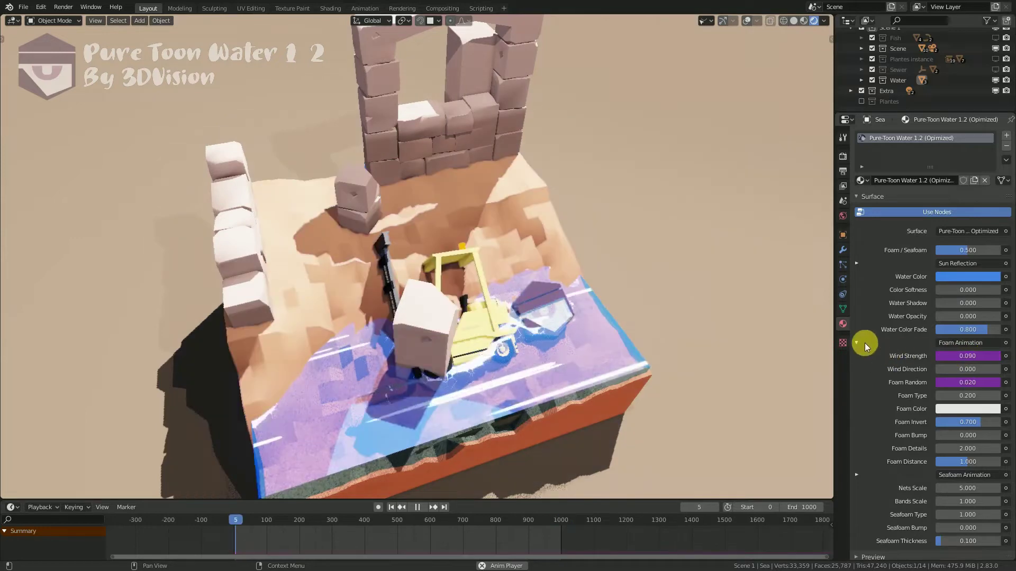
{"action": "left_click", "coordinate": [856, 342]}
Try Foam Type 0.300, then settle on 0.100 while orbiting the diorama.
{"action": "mouse_move", "coordinate": [548, 389]}
{"action": "middle_mouse_down"}
{"action": "mouse_move", "coordinate": [529, 383]}
{"action": "mouse_move", "coordinate": [620, 395]}
{"action": "middle_mouse_up"}
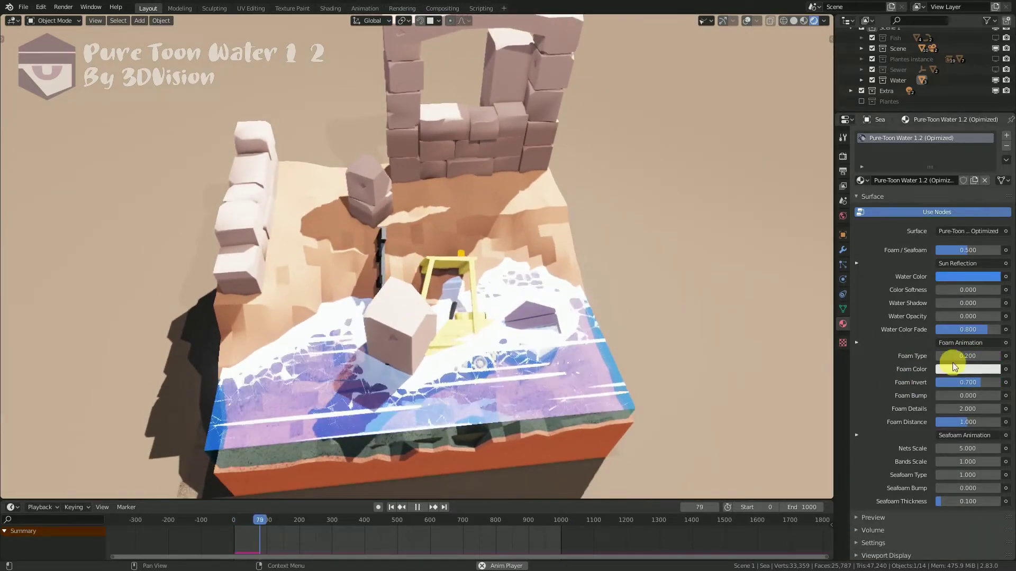
{"action": "left_click", "coordinate": [997, 356]}
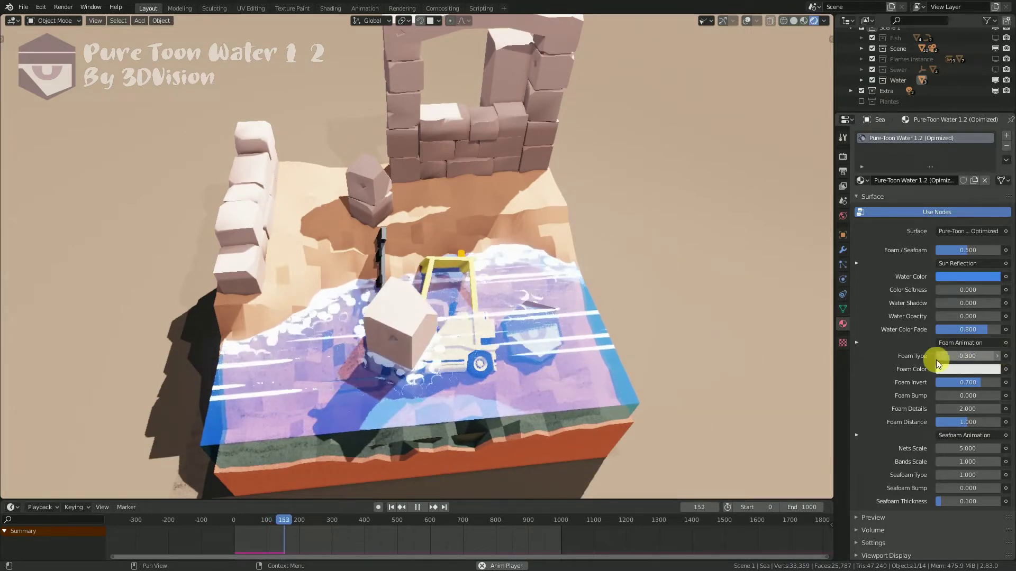
{"action": "left_click", "coordinate": [940, 356]}
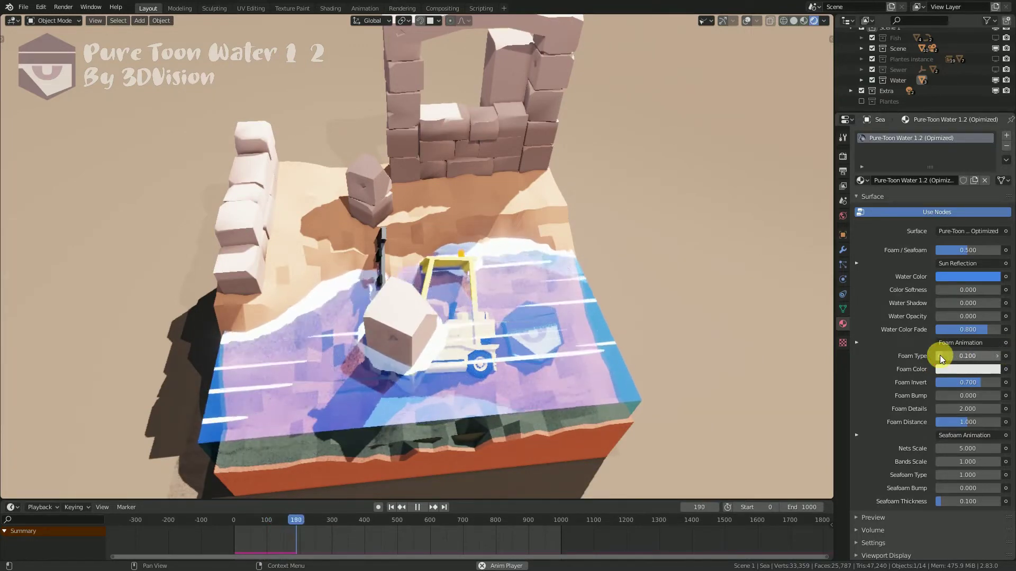
{"action": "middle_click_drag", "start_coordinate": [453, 351], "coordinate": [568, 344]}
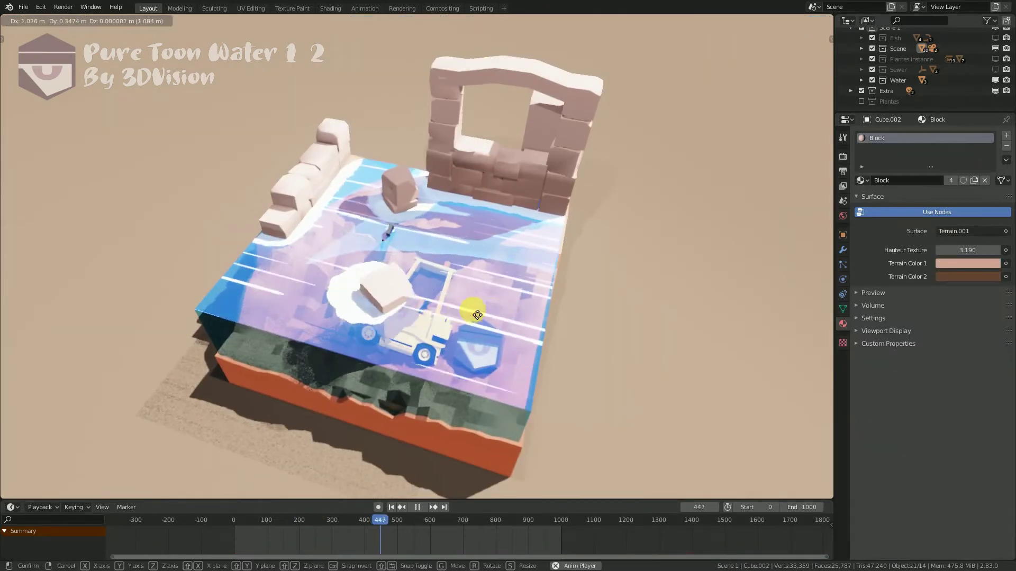
Move the Cube.002 block to a new spot in the water.
{"action": "mouse_move", "coordinate": [477, 314]}
{"action": "left_mouse_down"}
{"action": "mouse_move", "coordinate": [560, 302]}
{"action": "mouse_move", "coordinate": [337, 312]}
{"action": "mouse_move", "coordinate": [336, 297]}
{"action": "mouse_move", "coordinate": [562, 311]}
{"action": "mouse_move", "coordinate": [578, 333]}
{"action": "mouse_move", "coordinate": [390, 295]}
{"action": "mouse_move", "coordinate": [316, 298]}
{"action": "left_mouse_up"}
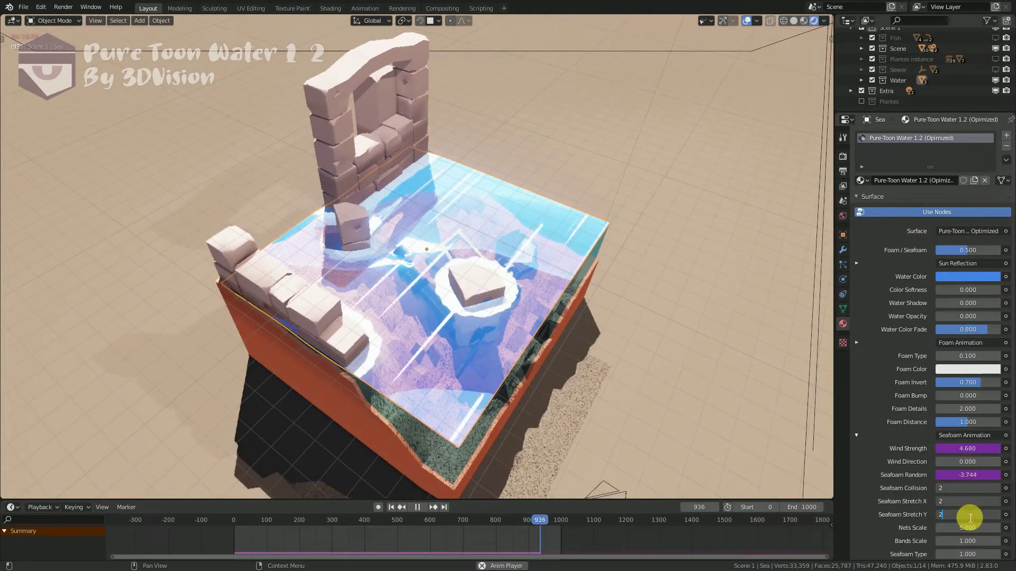
Confirm Seafoam Stretch Y of 2, lower Seafoam Type to 0.9 and set Bands Scale to 2.
{"action": "key", "text": "Return"}
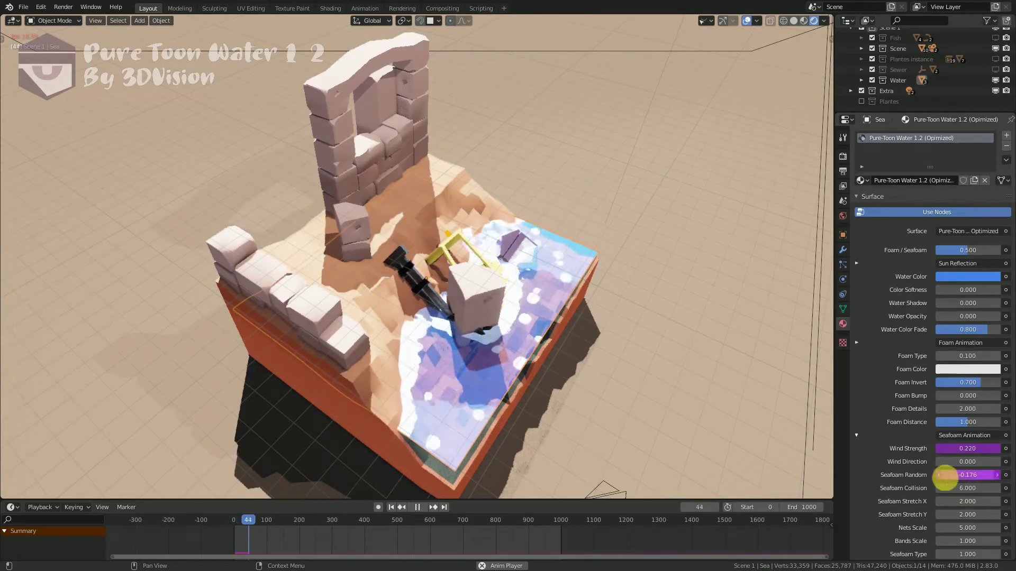
{"action": "left_click", "coordinate": [856, 436]}
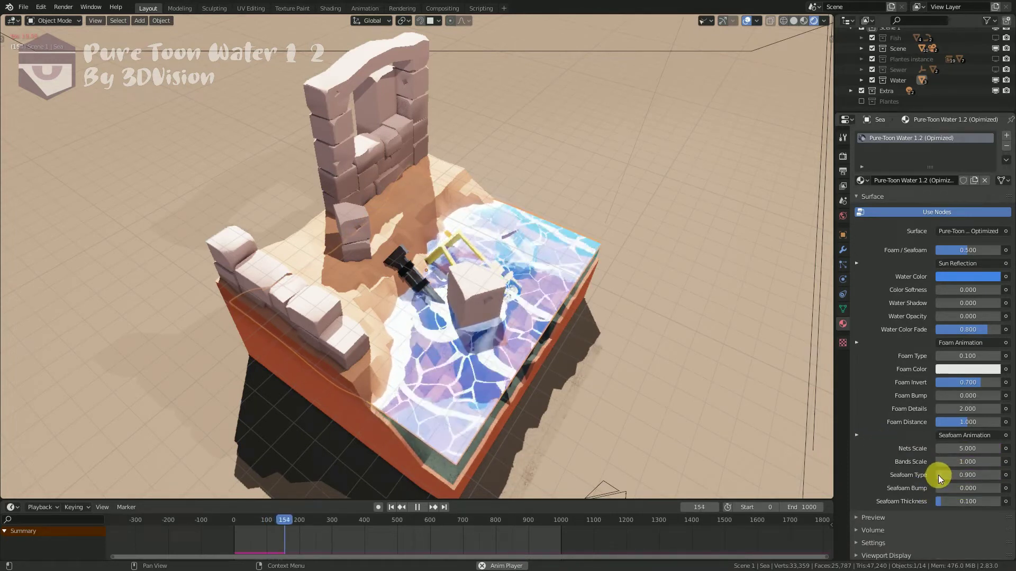
{"action": "left_click_drag", "start_coordinate": [938, 475], "coordinate": [915, 475]}
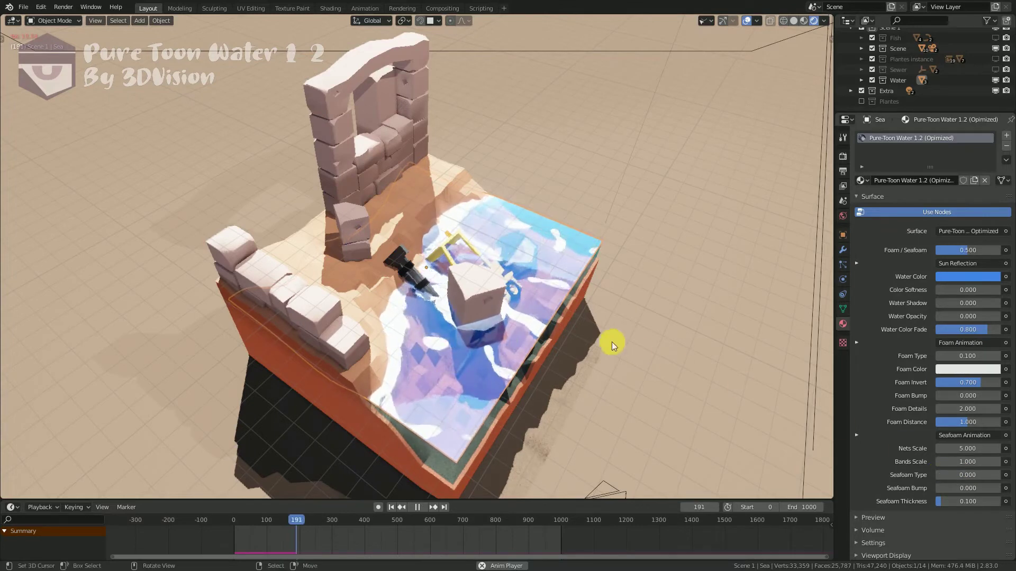
{"action": "middle_click_drag", "start_coordinate": [611, 342], "coordinate": [598, 342]}
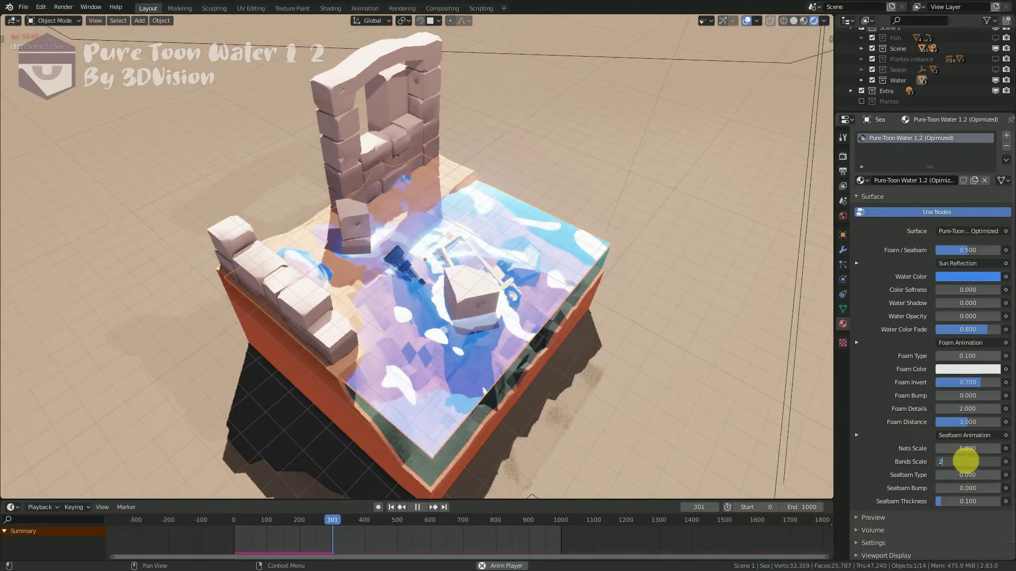
{"action": "type", "text": "2"}
{"action": "key", "text": "Return"}
Raise Seafoam Bump, entering 3.0 as its value.
{"action": "left_click_drag", "start_coordinate": [936, 489], "coordinate": [993, 488]}
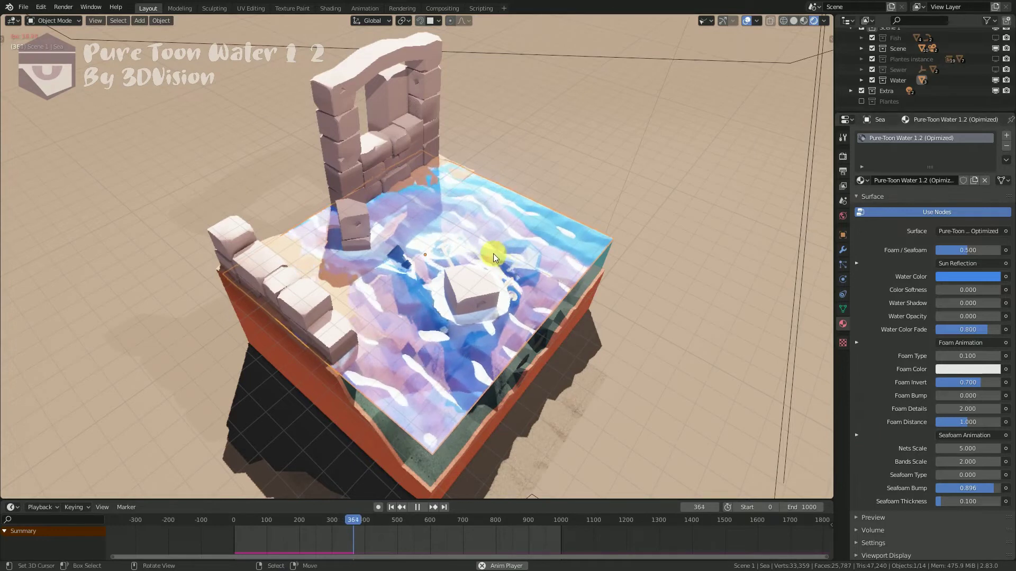
{"action": "left_click", "coordinate": [986, 488]}
{"action": "type", "text": "3"}
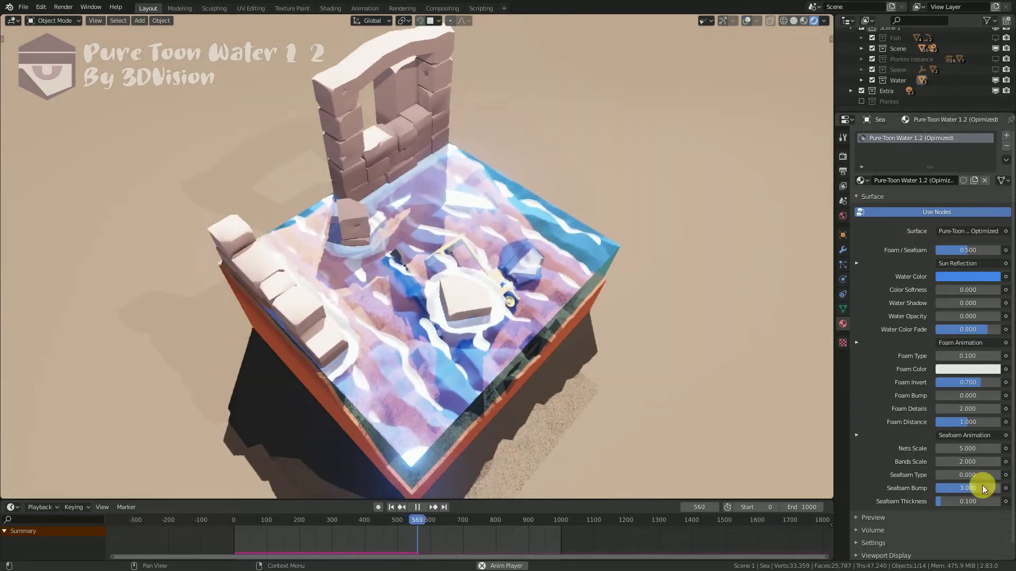
{"action": "type", "text": ".0"}
{"action": "key", "text": "Return"}
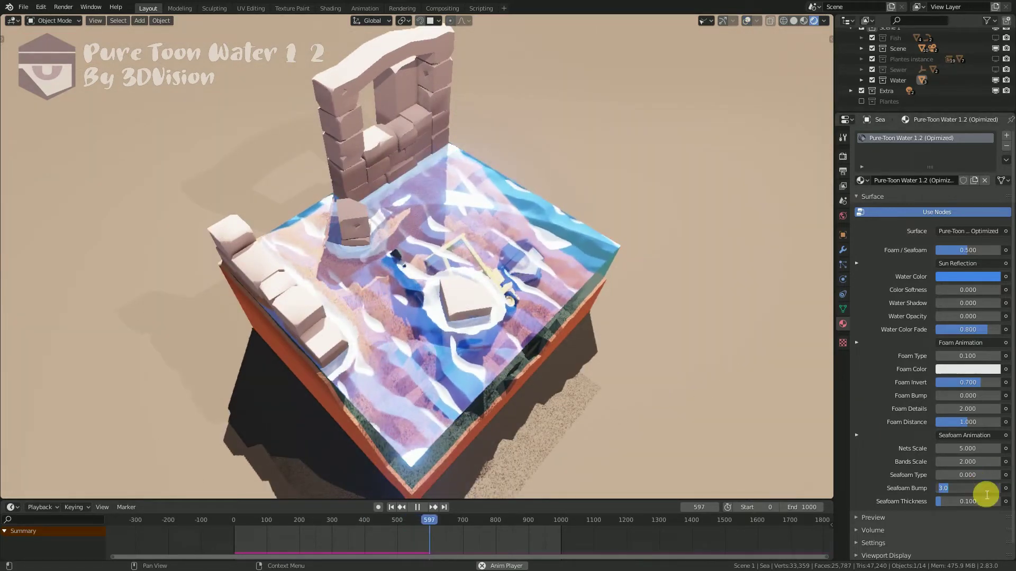
{"action": "mouse_move", "coordinate": [532, 311]}
{"action": "middle_mouse_down"}
{"action": "mouse_move", "coordinate": [494, 233]}
{"action": "mouse_move", "coordinate": [490, 246]}
{"action": "mouse_move", "coordinate": [525, 246]}
{"action": "mouse_move", "coordinate": [528, 256]}
{"action": "mouse_move", "coordinate": [472, 281]}
{"action": "mouse_move", "coordinate": [492, 275]}
{"action": "middle_mouse_up"}
Set Water Color Fade to 0 and lower Seafoam Bump to about 0.584.
{"action": "left_click_drag", "start_coordinate": [967, 329], "coordinate": [935, 329]}
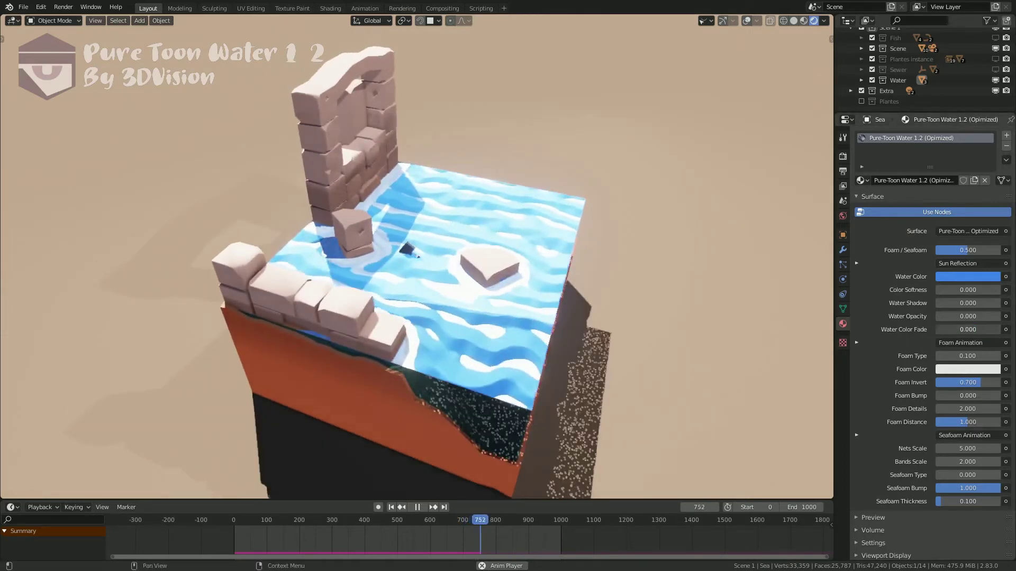
{"action": "mouse_move", "coordinate": [495, 319]}
{"action": "middle_mouse_down"}
{"action": "mouse_move", "coordinate": [460, 331]}
{"action": "mouse_move", "coordinate": [492, 355]}
{"action": "middle_mouse_up"}
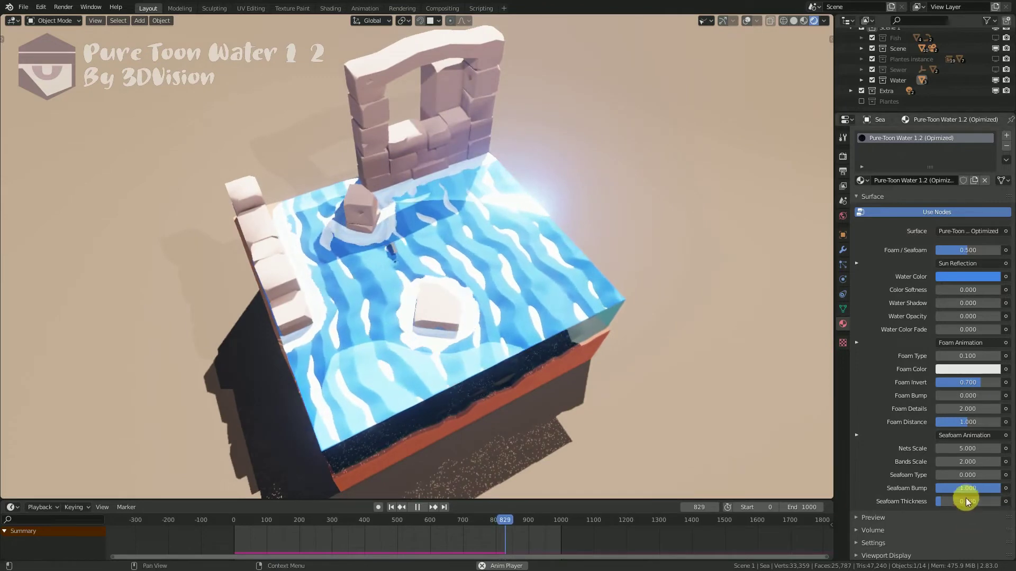
{"action": "left_click_drag", "start_coordinate": [967, 488], "coordinate": [934, 488]}
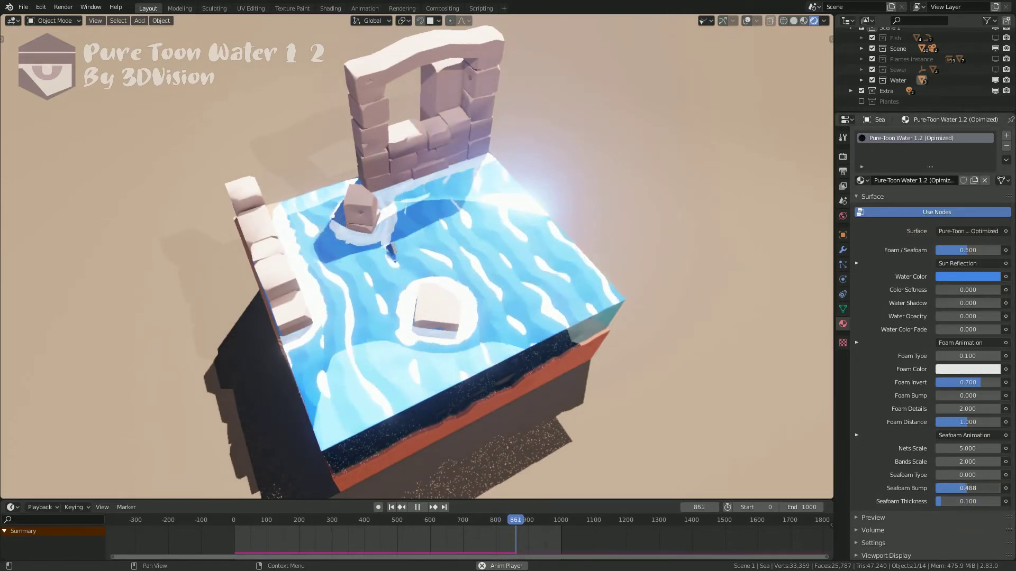
{"action": "key", "text": "space"}
Set Color Softness to 1 and Seafoam Thickness to 0.404, with playback resumed.
{"action": "left_click_drag", "start_coordinate": [947, 290], "coordinate": [984, 290]}
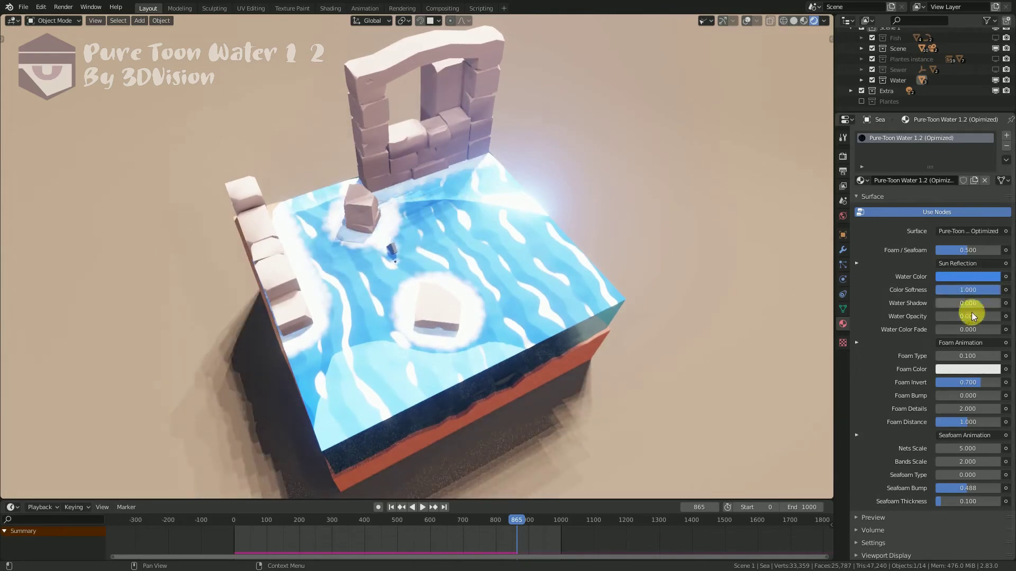
{"action": "left_click_drag", "start_coordinate": [958, 501], "coordinate": [977, 501]}
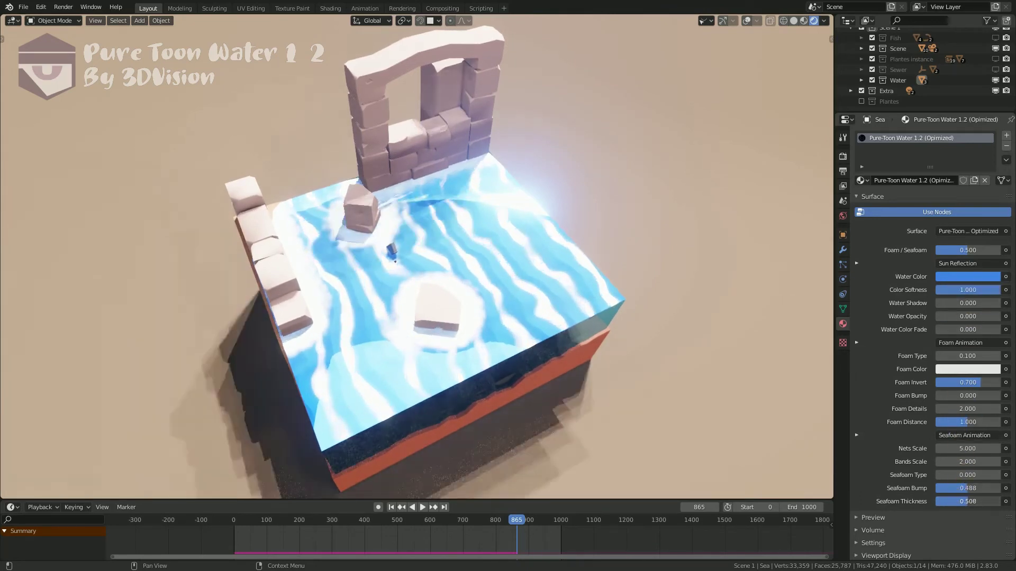
{"action": "key", "text": "space"}
{"action": "mouse_move", "coordinate": [455, 307]}
{"action": "middle_mouse_down"}
{"action": "mouse_move", "coordinate": [637, 313]}
{"action": "mouse_move", "coordinate": [634, 330]}
{"action": "mouse_move", "coordinate": [619, 333]}
{"action": "mouse_move", "coordinate": [547, 329]}
{"action": "middle_mouse_up"}
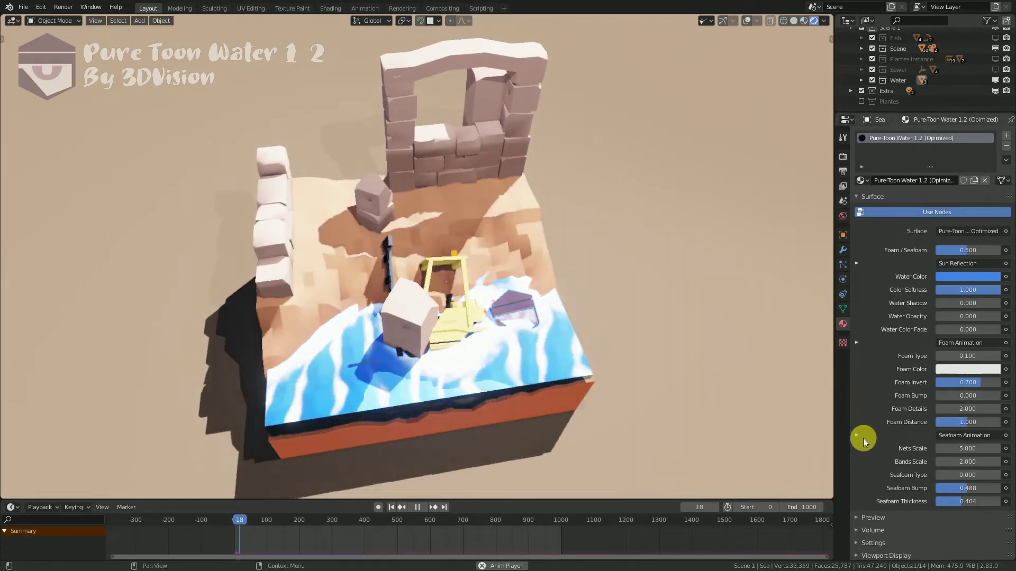
Lower Seafoam Collision to 6 and raise Seafoam Type to 0.1.
{"action": "left_click", "coordinate": [857, 436]}
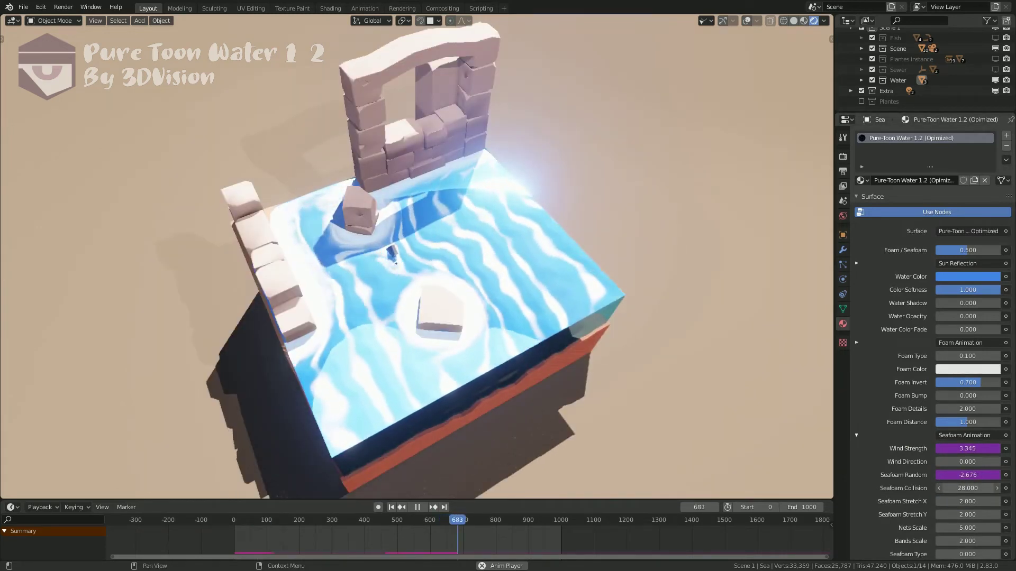
{"action": "left_click_drag", "start_coordinate": [967, 488], "coordinate": [932, 488]}
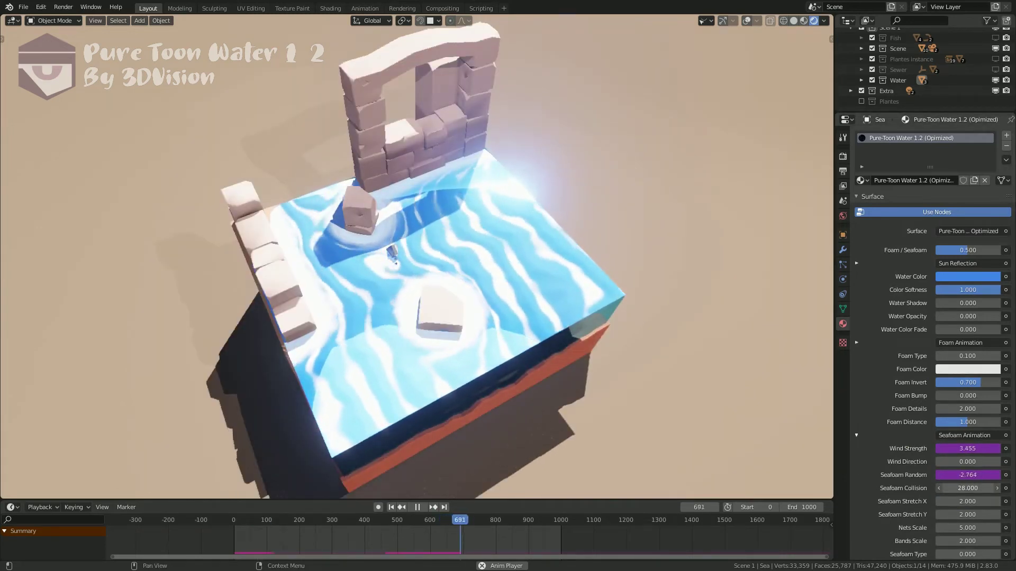
{"action": "left_click", "coordinate": [857, 435]}
{"action": "middle_click_drag", "start_coordinate": [404, 270], "coordinate": [413, 262]}
{"action": "left_click_drag", "start_coordinate": [968, 474], "coordinate": [991, 475]}
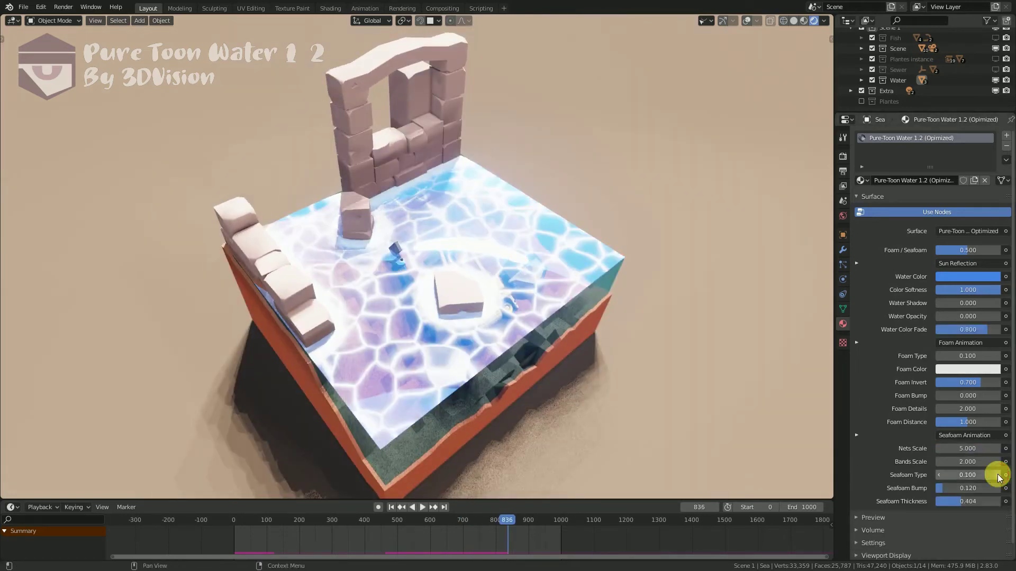
Set Nets Scale 4 and Bands Scale 1, stepping Seafoam Type up to 0.5.
{"action": "double_click", "coordinate": [971, 450]}
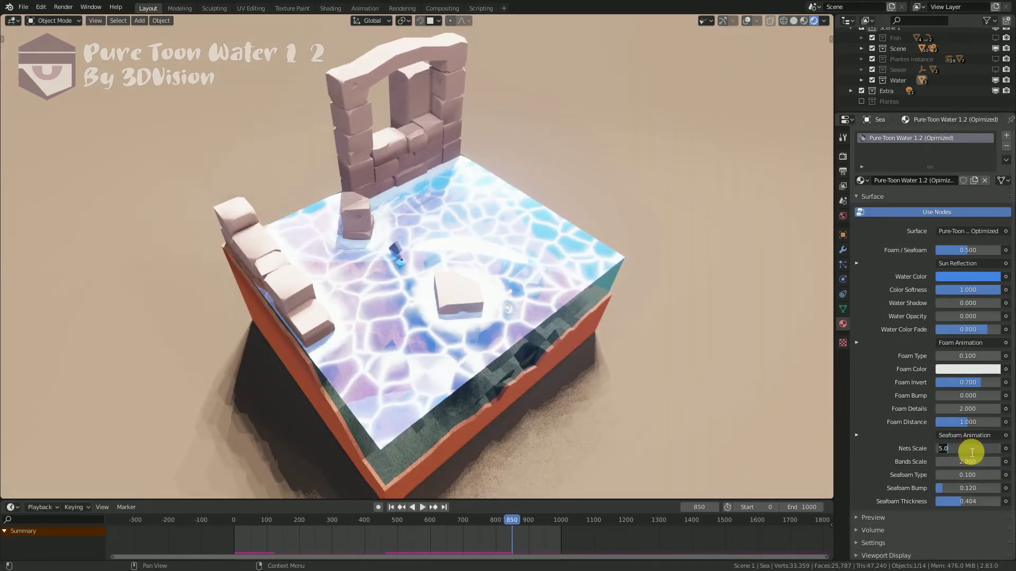
{"action": "type", "text": "4"}
{"action": "key", "text": "Return"}
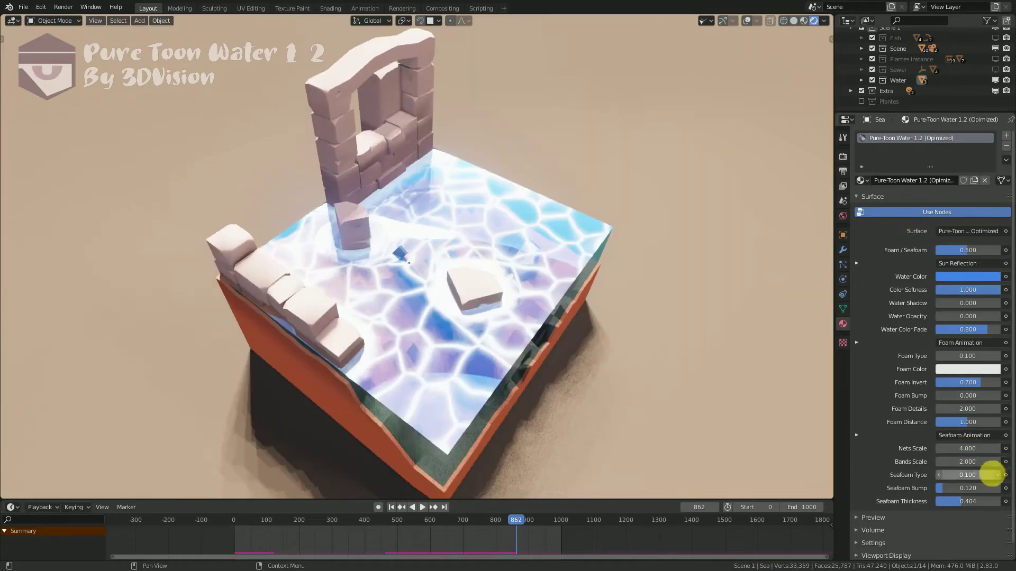
{"action": "left_click", "coordinate": [996, 475]}
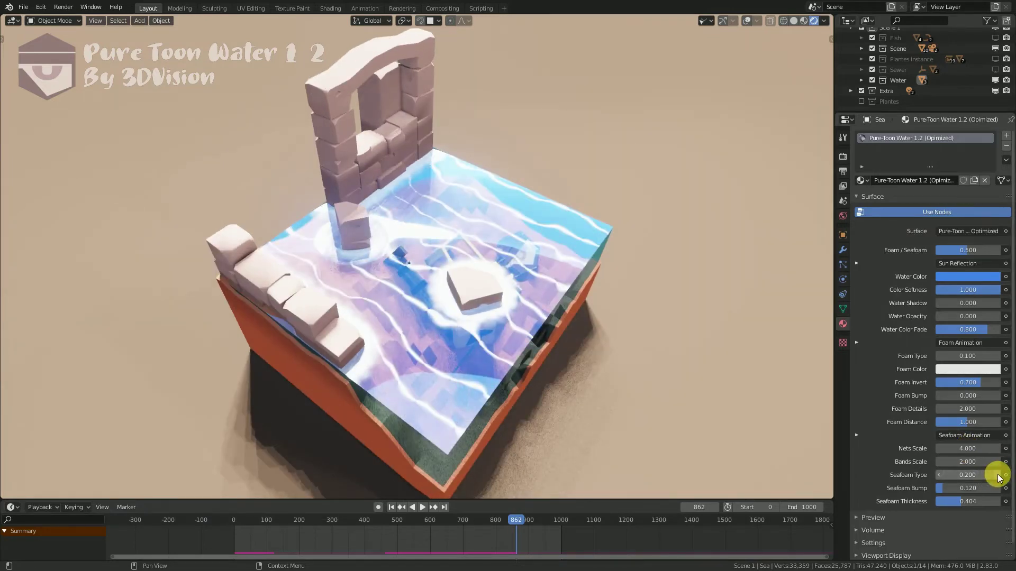
{"action": "left_click", "coordinate": [997, 475]}
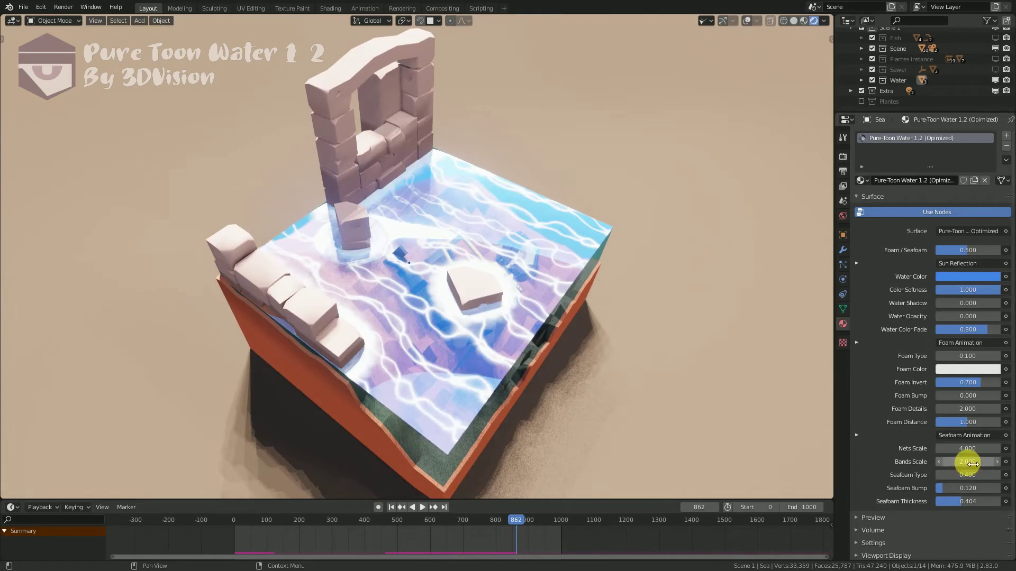
{"action": "type", "text": "1"}
{"action": "key", "text": "Return"}
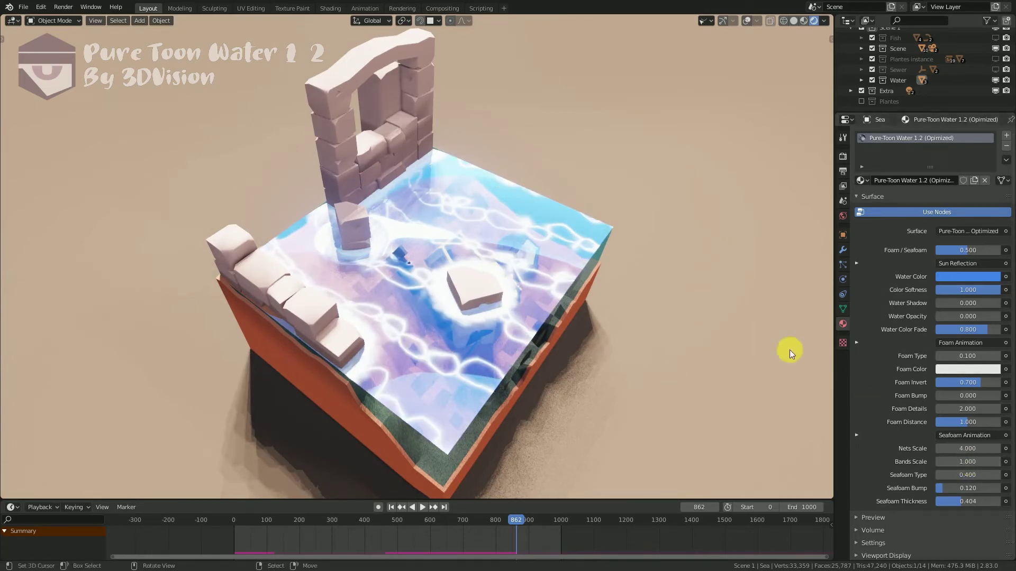
{"action": "mouse_move", "coordinate": [976, 453]}
{"action": "left_mouse_down"}
{"action": "mouse_move", "coordinate": [1005, 454]}
{"action": "mouse_move", "coordinate": [975, 447]}
{"action": "left_mouse_up"}
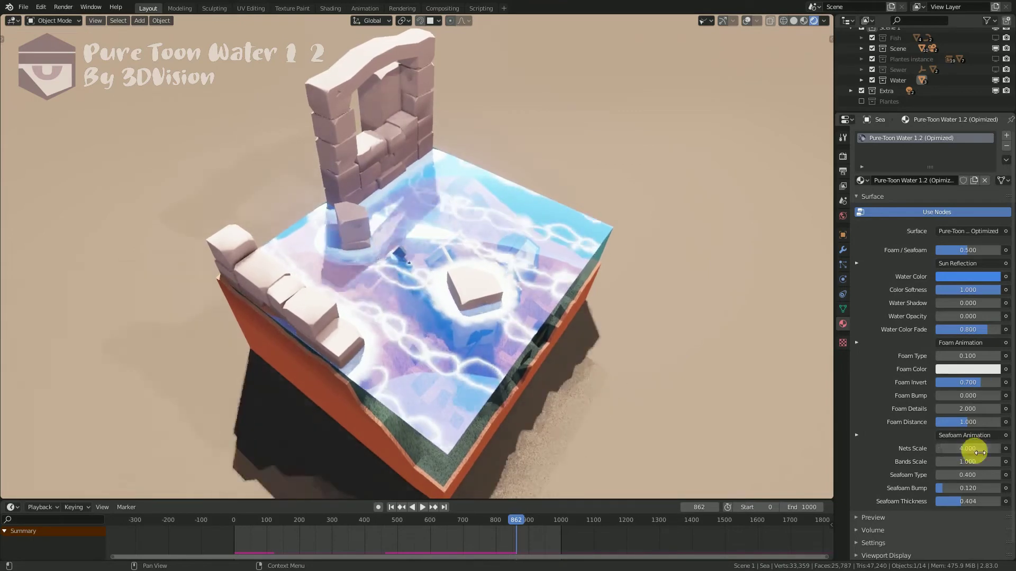
{"action": "left_click", "coordinate": [998, 476]}
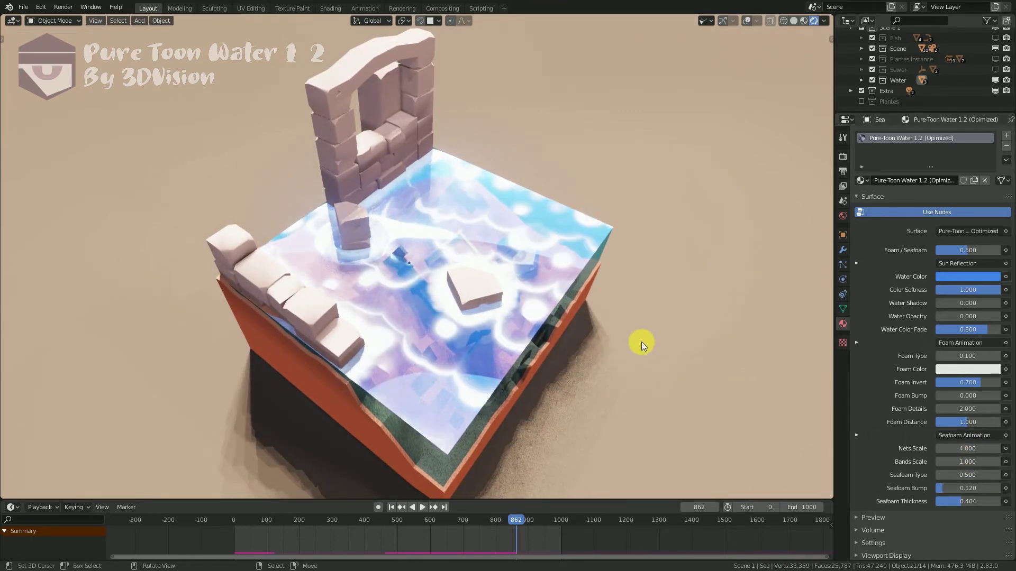
Play the animation to review, preview a higher Seafoam Bump, then return it to 0.120.
{"action": "key", "text": "space"}
{"action": "mouse_move", "coordinate": [633, 350]}
{"action": "middle_mouse_down"}
{"action": "mouse_move", "coordinate": [599, 362]}
{"action": "mouse_move", "coordinate": [675, 349]}
{"action": "middle_mouse_up"}
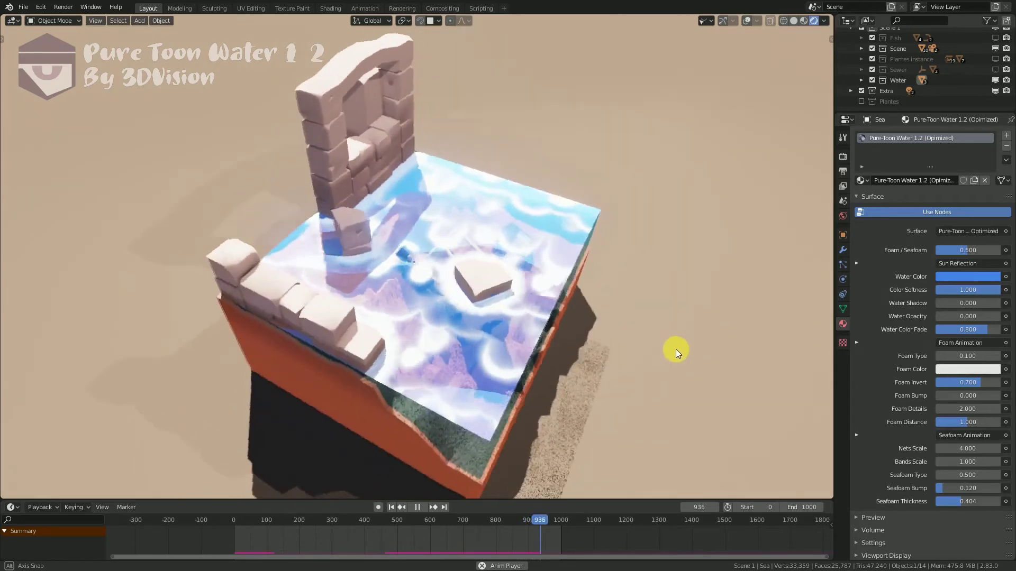
{"action": "key", "text": "space"}
{"action": "mouse_move", "coordinate": [955, 488]}
{"action": "left_mouse_down"}
{"action": "mouse_move", "coordinate": [994, 487]}
{"action": "mouse_move", "coordinate": [938, 487]}
{"action": "left_mouse_up"}
{"action": "middle_click_drag", "start_coordinate": [469, 335], "coordinate": [710, 407]}
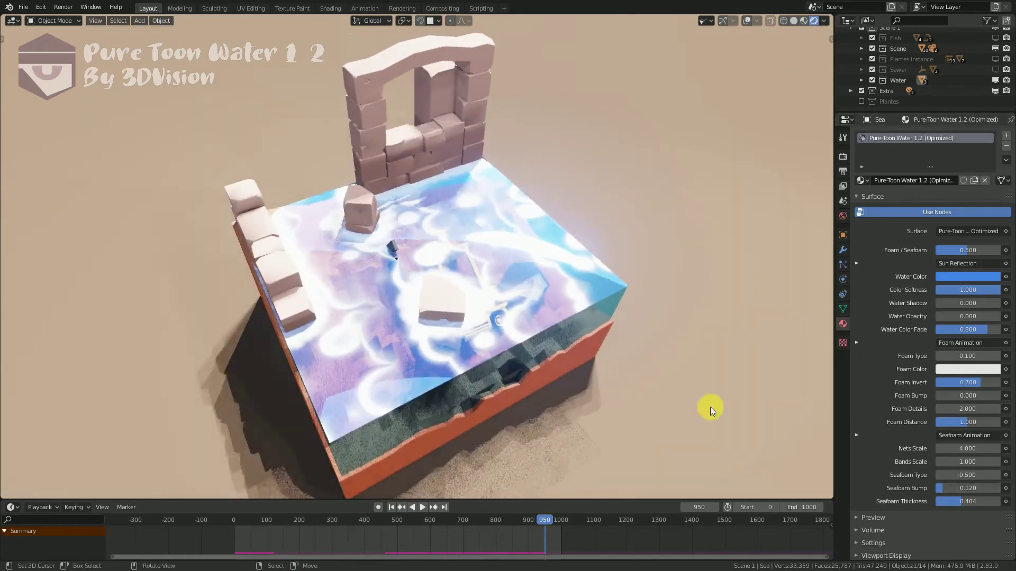
Step Seafoam Type to 0.8, try Seafoam Bump 1.0 then undo, and resume playback.
{"action": "left_click", "coordinate": [996, 475]}
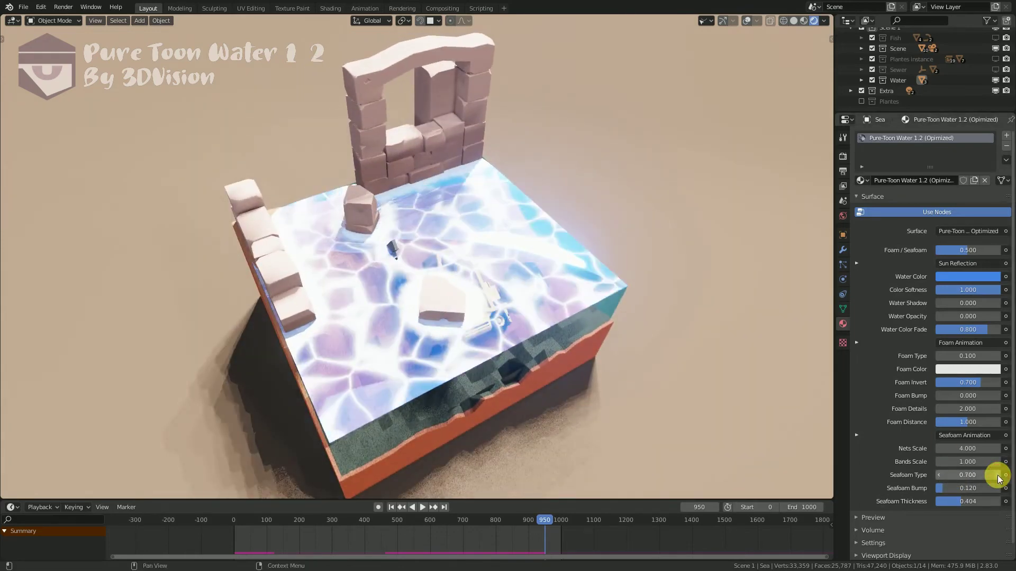
{"action": "left_click", "coordinate": [997, 475]}
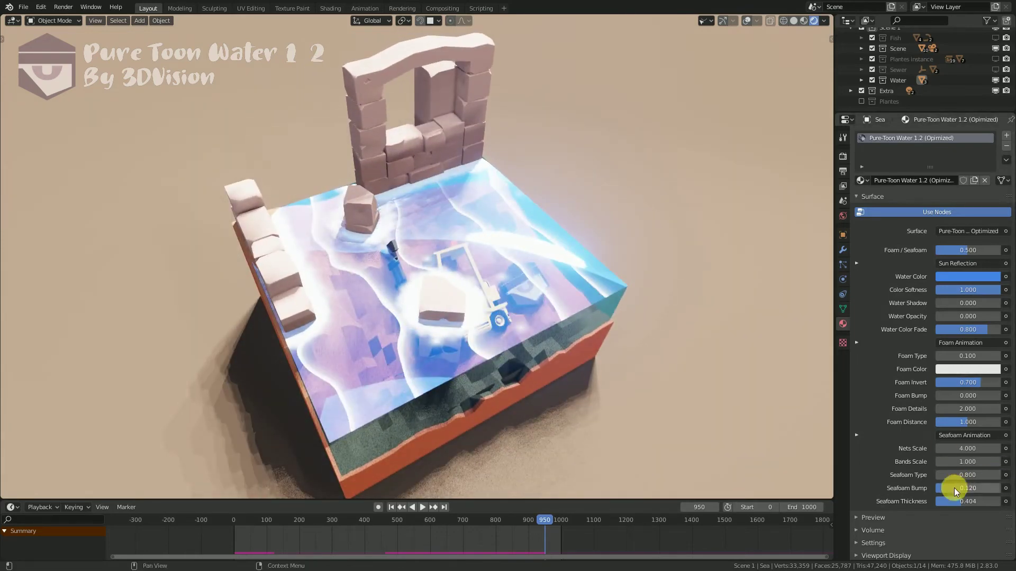
{"action": "left_click_drag", "start_coordinate": [954, 488], "coordinate": [1000, 487]}
{"action": "key", "text": "ctrl+z"}
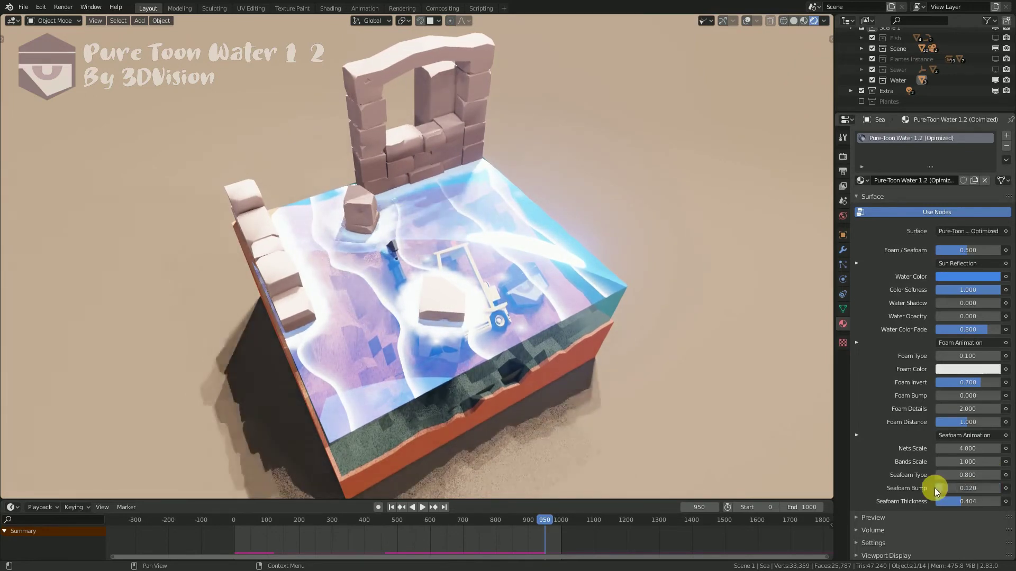
{"action": "key", "text": "space"}
{"action": "mouse_move", "coordinate": [564, 395]}
{"action": "middle_mouse_down"}
{"action": "mouse_move", "coordinate": [514, 398]}
{"action": "mouse_move", "coordinate": [548, 394]}
{"action": "middle_mouse_up"}
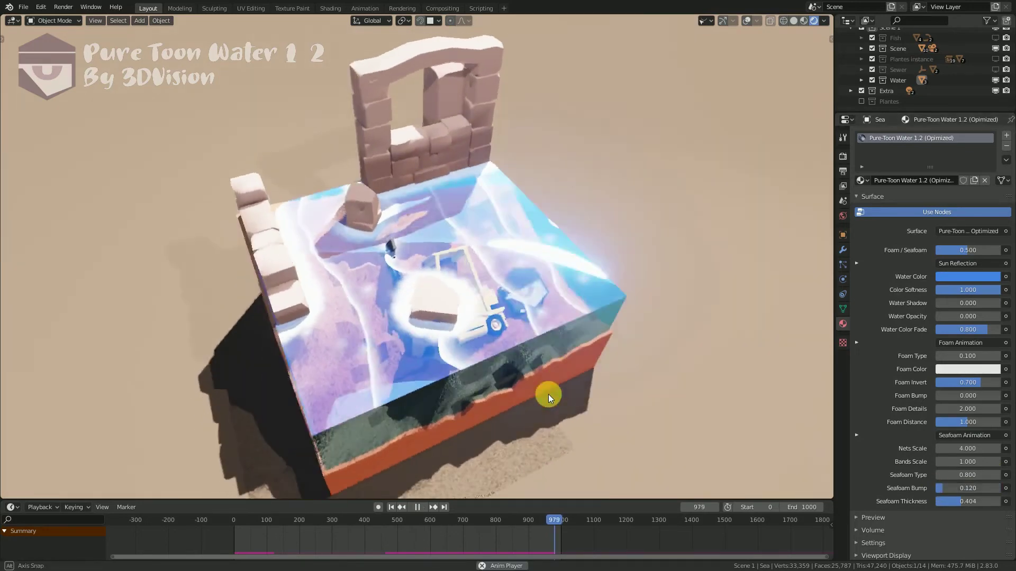
Inspect the Sea's Dynamic Paint canvas settings, Waves surface and cache options in Physics.
{"action": "left_click", "coordinate": [841, 244]}
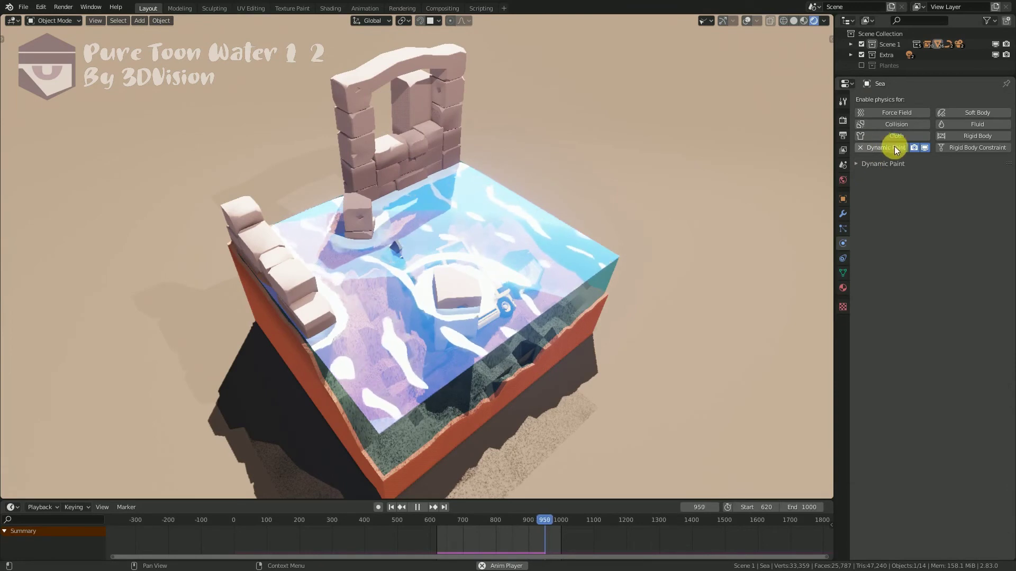
{"action": "left_click", "coordinate": [862, 164]}
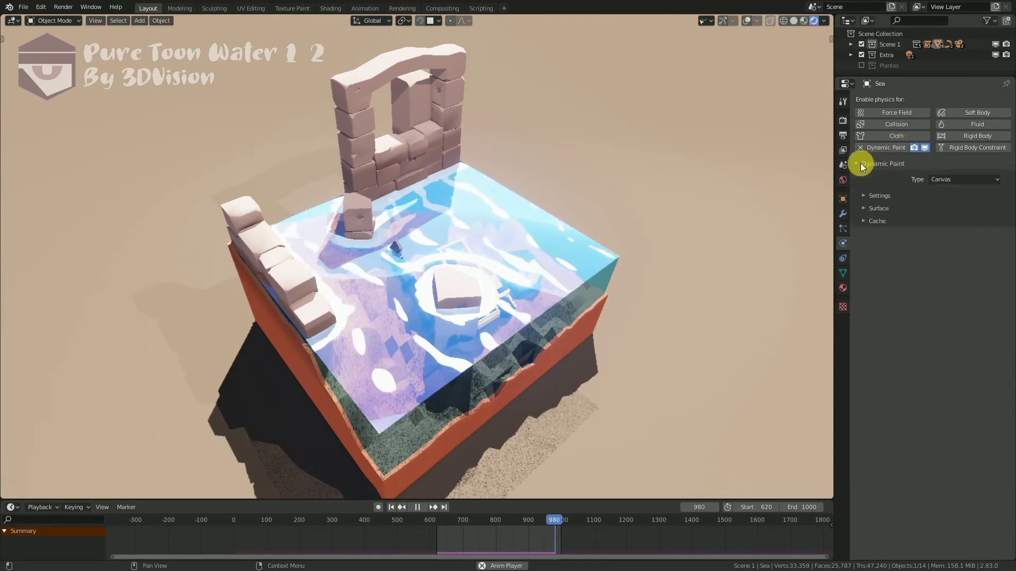
{"action": "left_click", "coordinate": [865, 198]}
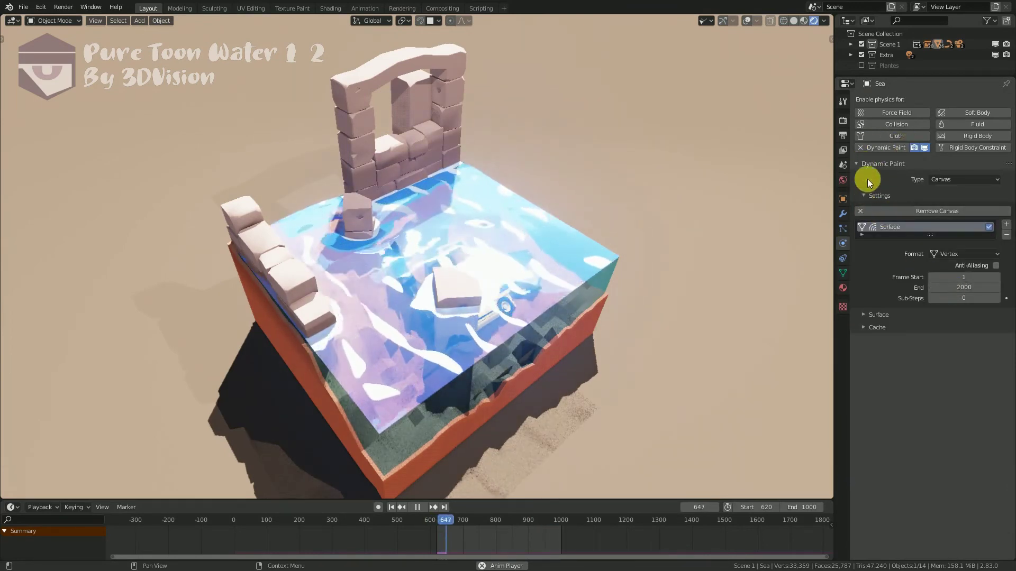
{"action": "left_click", "coordinate": [863, 195]}
{"action": "left_click", "coordinate": [865, 208]}
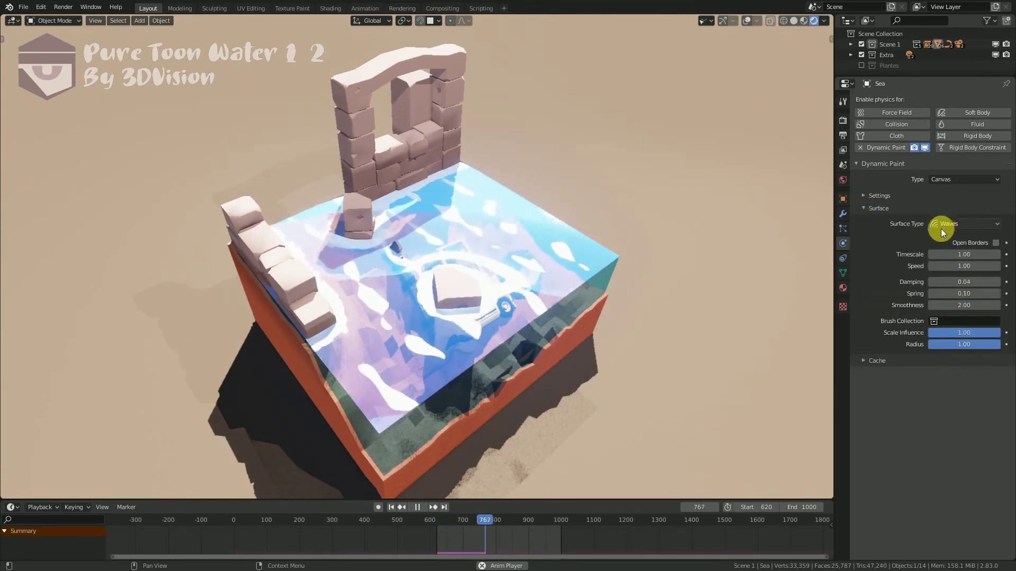
{"action": "left_click", "coordinate": [862, 208]}
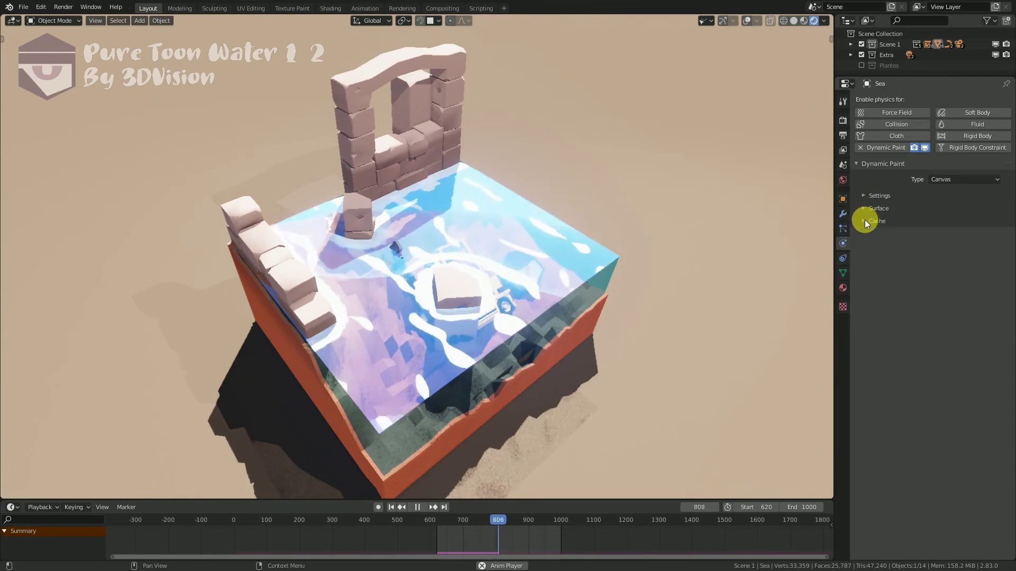
{"action": "left_click", "coordinate": [864, 221]}
{"action": "left_click", "coordinate": [864, 220]}
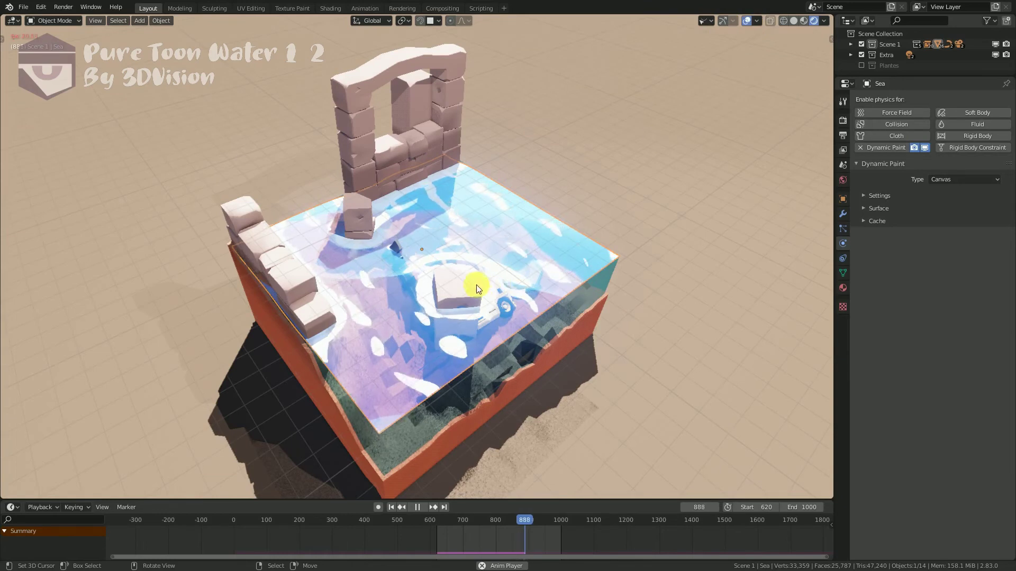
Select Cube.002 and inspect its Dynamic Paint brush waves, source and general settings.
{"action": "left_click", "coordinate": [463, 283]}
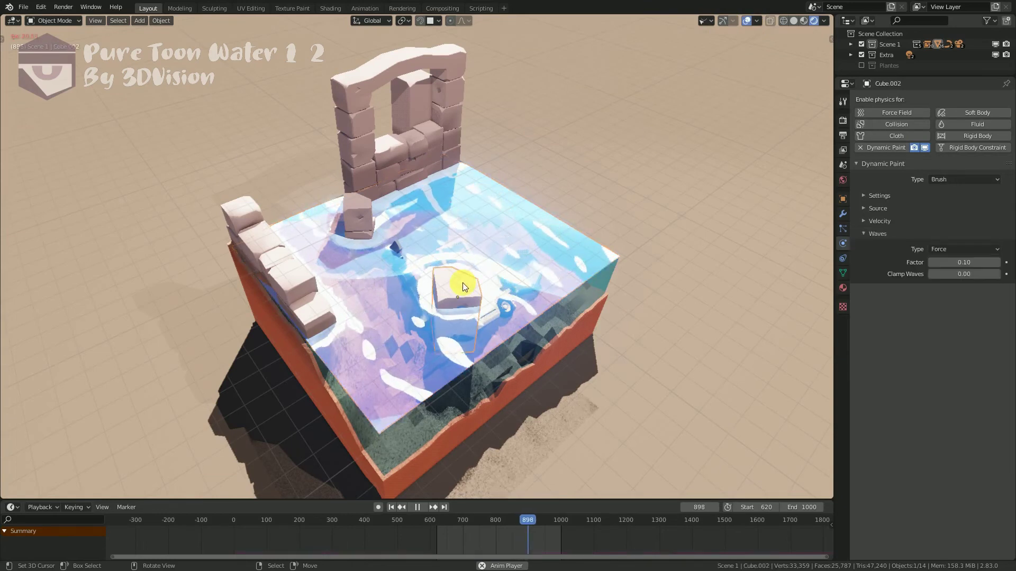
{"action": "left_click", "coordinate": [865, 232]}
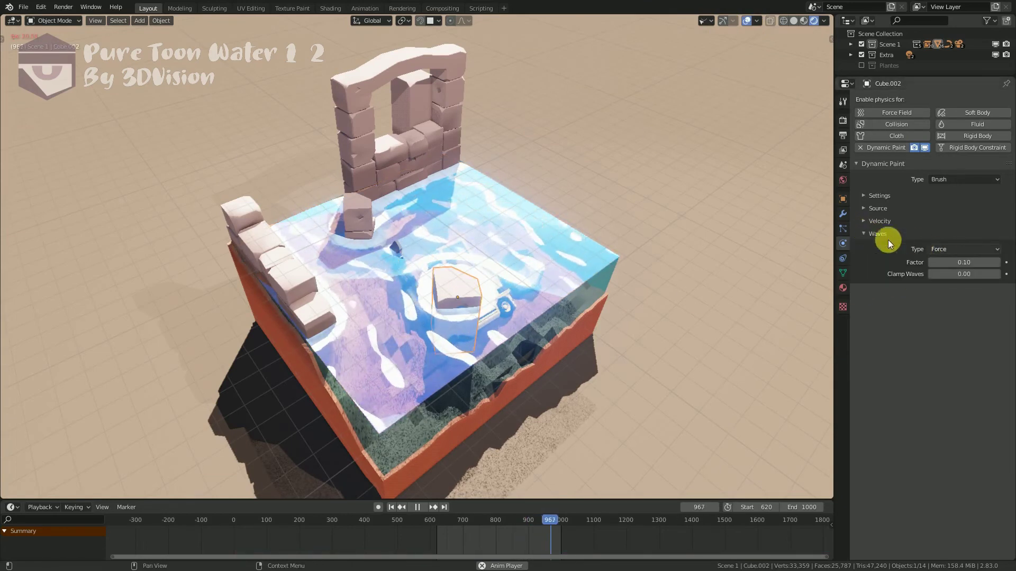
{"action": "left_click", "coordinate": [866, 234]}
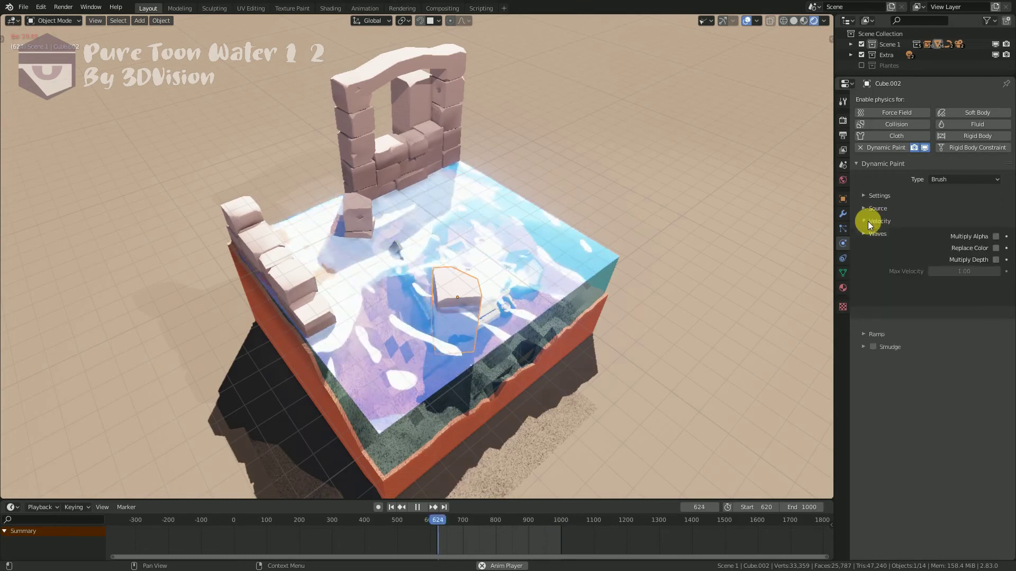
{"action": "left_click", "coordinate": [868, 221]}
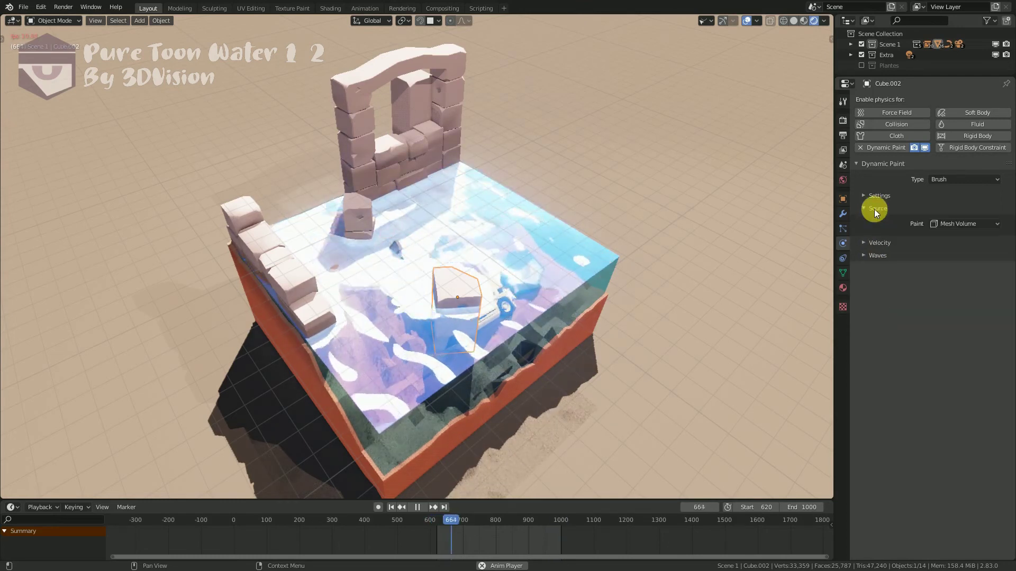
{"action": "left_click", "coordinate": [874, 209]}
{"action": "left_click", "coordinate": [876, 198]}
{"action": "left_click", "coordinate": [876, 198]}
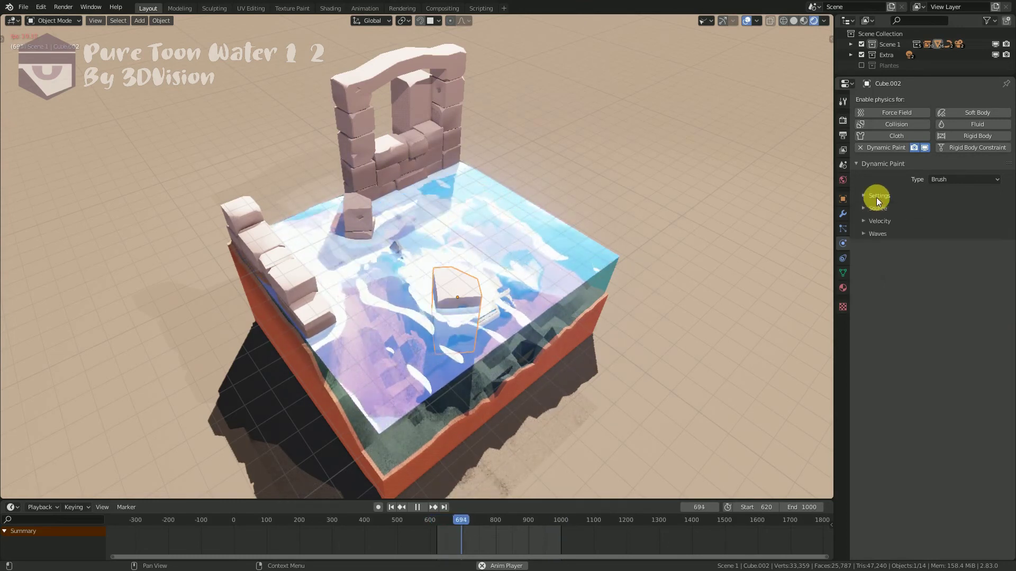
{"action": "left_click", "coordinate": [947, 180]}
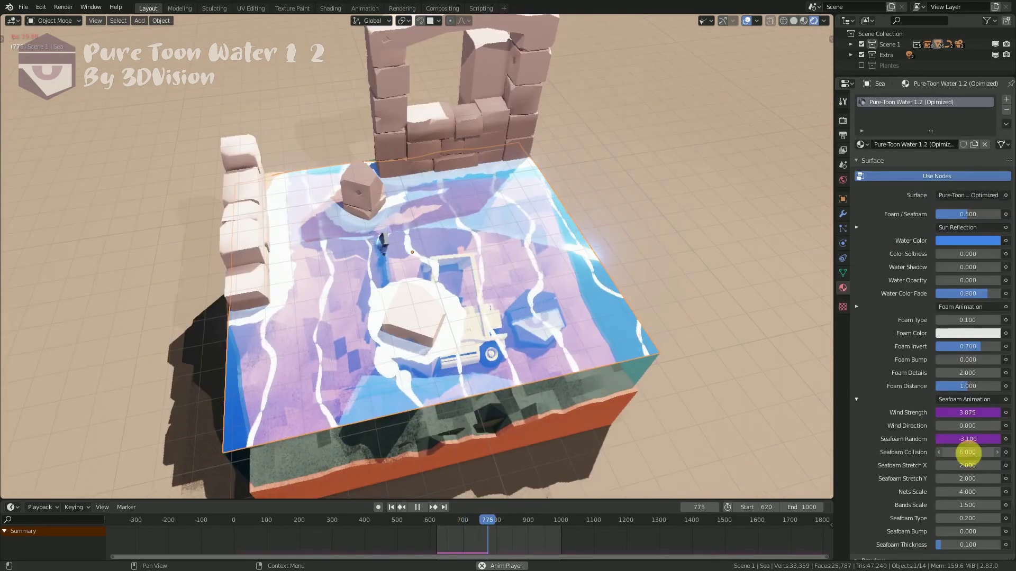
Set the Sea's Seafoam Collision to 12.
{"action": "left_click", "coordinate": [970, 453]}
{"action": "type", "text": "12"}
{"action": "key", "text": "Return"}
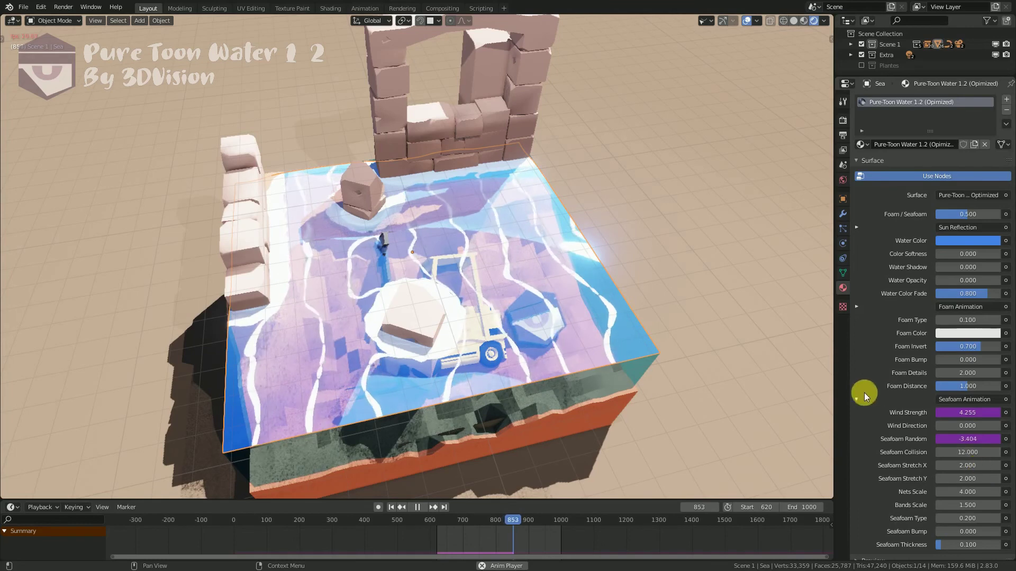
{"action": "left_click", "coordinate": [856, 398]}
Move Cube.002 across the water to a new spot, then reselect the Sea.
{"action": "mouse_move", "coordinate": [365, 319]}
{"action": "middle_mouse_down"}
{"action": "mouse_move", "coordinate": [444, 321]}
{"action": "mouse_move", "coordinate": [741, 61]}
{"action": "middle_mouse_up"}
{"action": "mouse_move", "coordinate": [585, 321]}
{"action": "middle_mouse_down", "text": "ctrl"}
{"action": "mouse_move", "coordinate": [537, 357]}
{"action": "mouse_move", "coordinate": [537, 318]}
{"action": "middle_mouse_up", "text": "ctrl"}
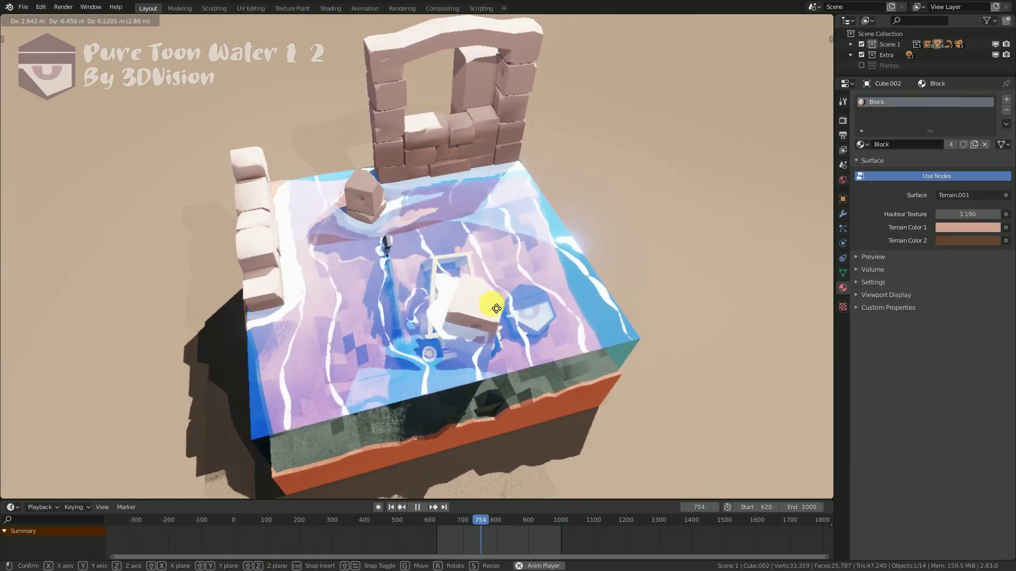
{"action": "mouse_move", "coordinate": [495, 308]}
{"action": "left_mouse_down"}
{"action": "mouse_move", "coordinate": [546, 298]}
{"action": "mouse_move", "coordinate": [516, 326]}
{"action": "mouse_move", "coordinate": [439, 307]}
{"action": "mouse_move", "coordinate": [336, 305]}
{"action": "mouse_move", "coordinate": [414, 288]}
{"action": "left_mouse_up"}
{"action": "left_click", "coordinate": [478, 319]}
{"action": "middle_click_drag", "start_coordinate": [479, 318], "coordinate": [529, 326]}
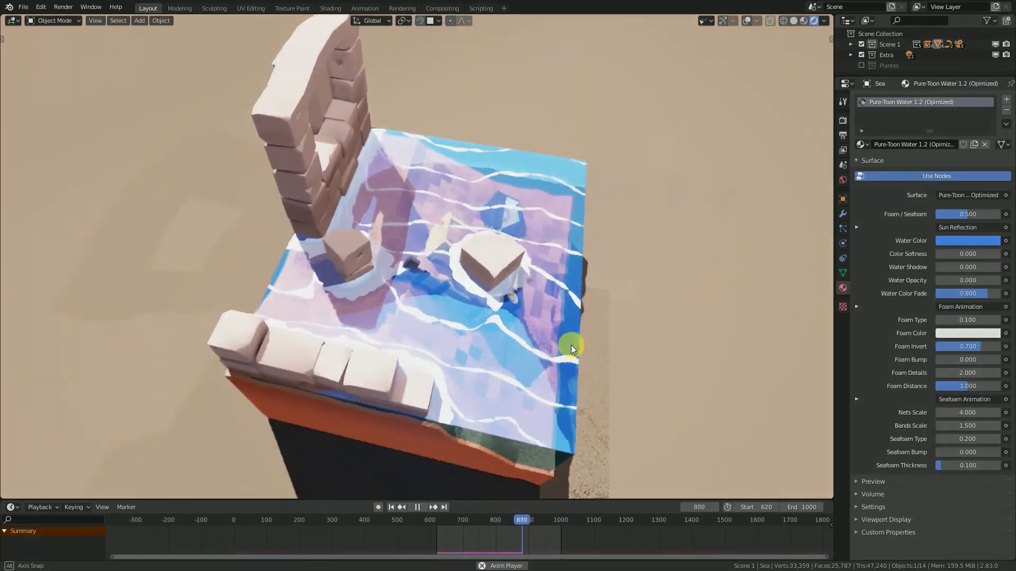